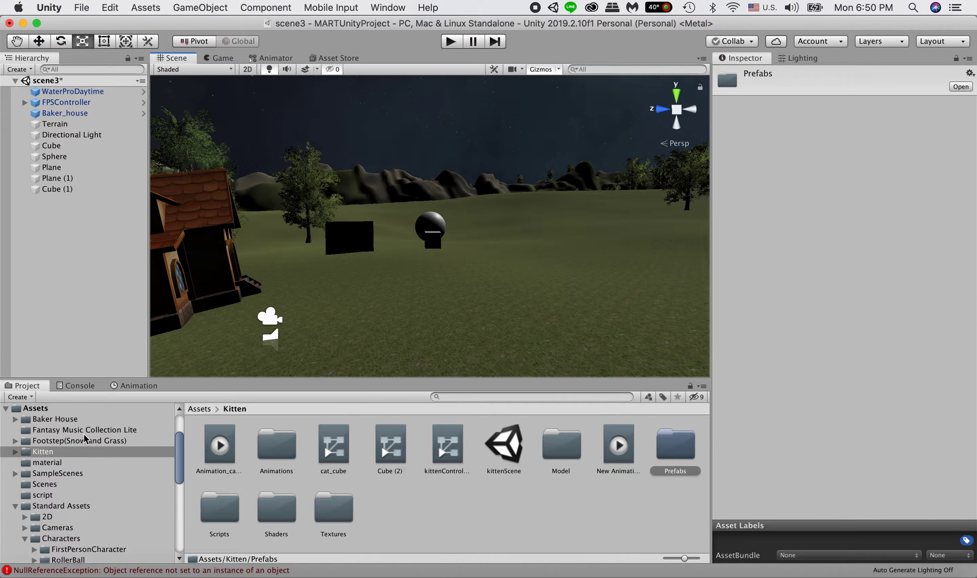
# Place the KittenNPC prefab on the grass in the scene and scale it up uniformly to about 8.13.
pyautogui.doubleClick(674, 443)
pyautogui.moveTo(281, 439); pyautogui.dragTo(513, 316)
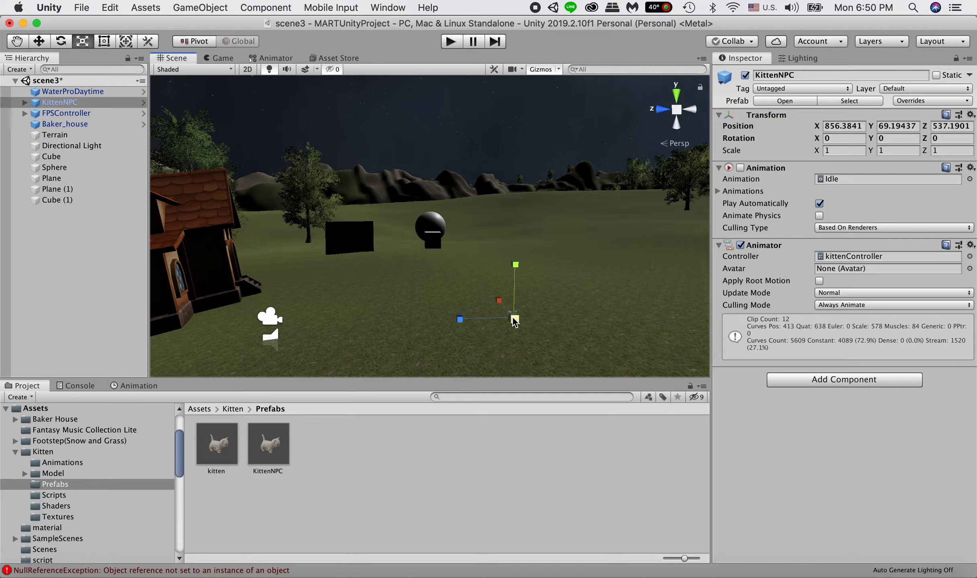
pyautogui.moveTo(515, 318); pyautogui.dragTo(618, 309)
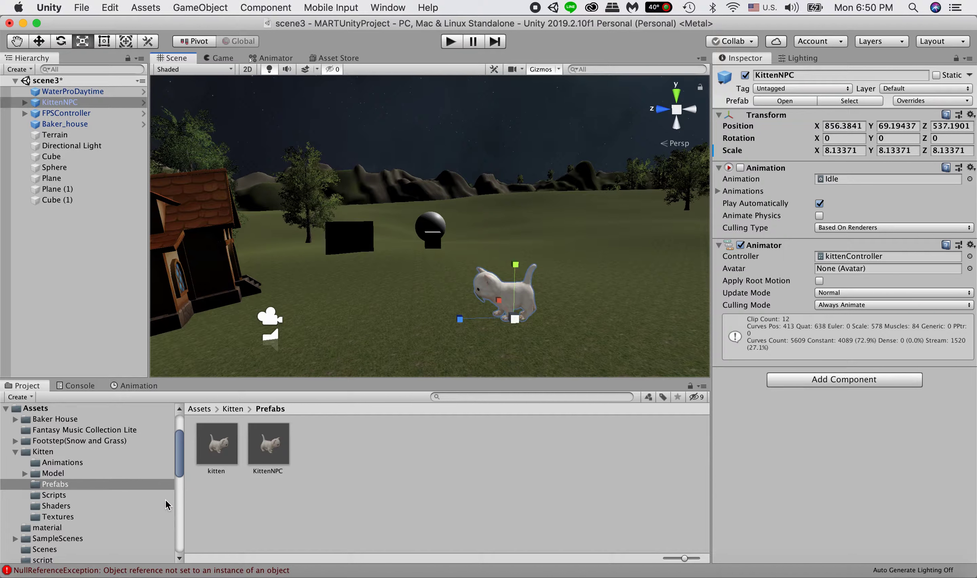
# Add the Play Sound script component to KittenNPC.
pyautogui.click(53, 495)
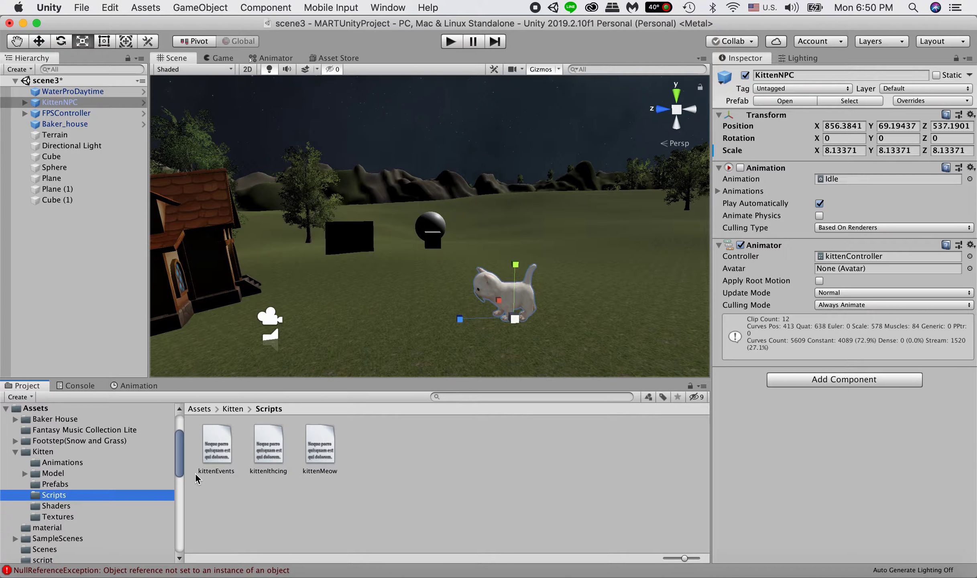
pyautogui.scroll(-4, 93, 475)
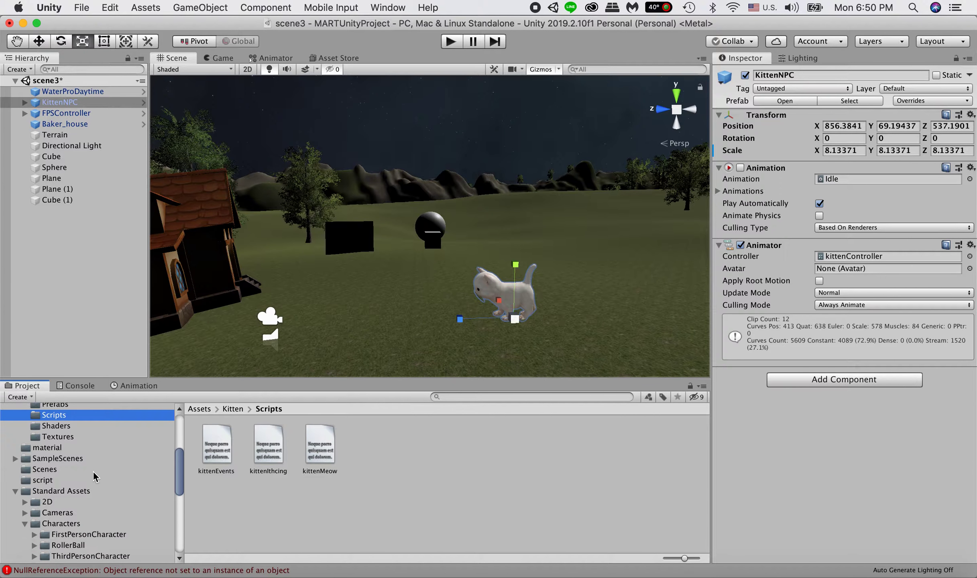
pyautogui.click(47, 480)
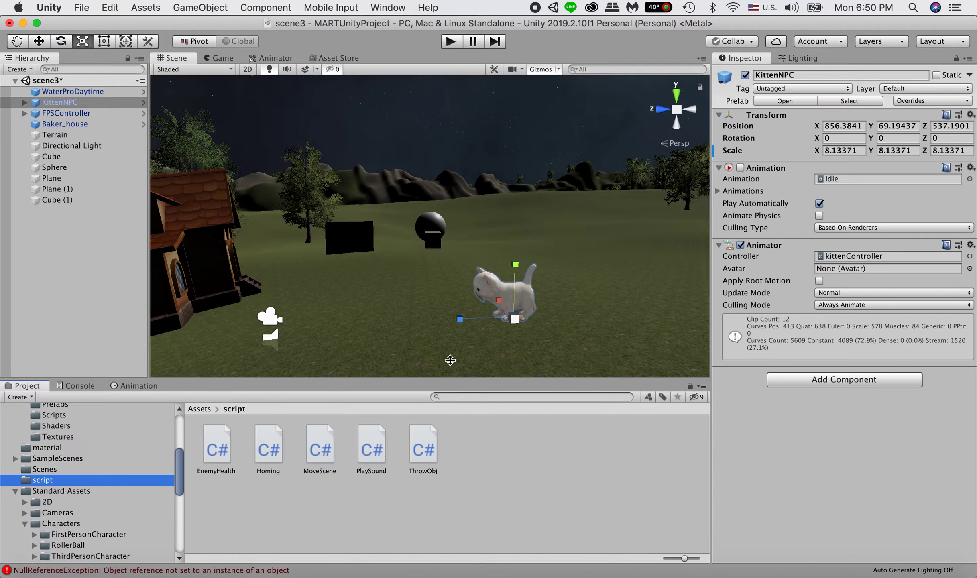
pyautogui.click(845, 382)
pyautogui.scroll(-3, 837, 466)
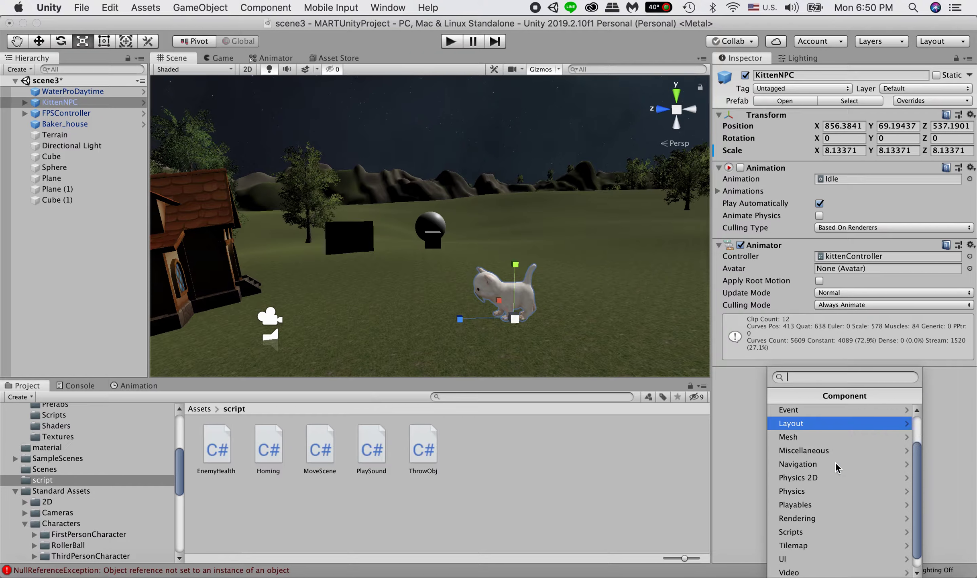
pyautogui.click(819, 532)
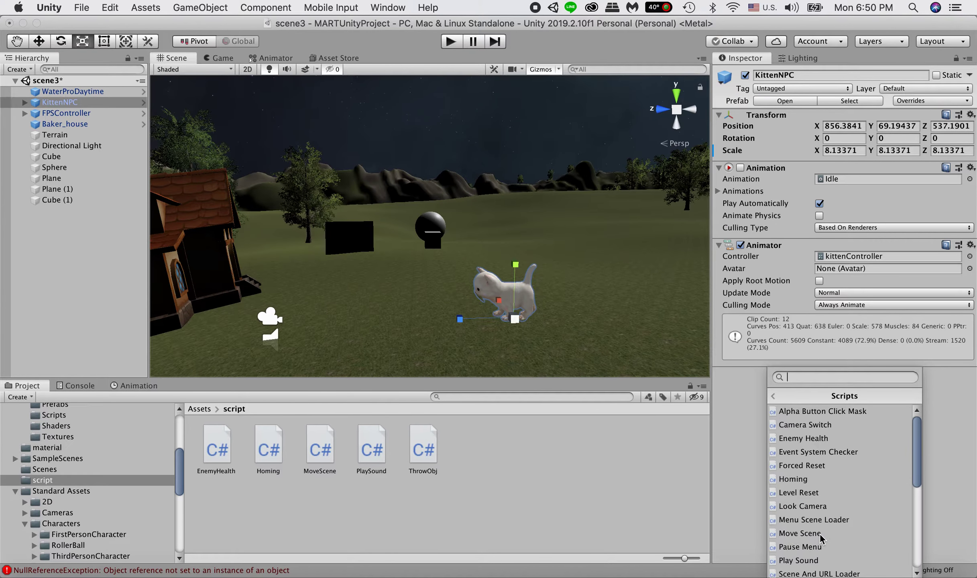
pyautogui.click(809, 560)
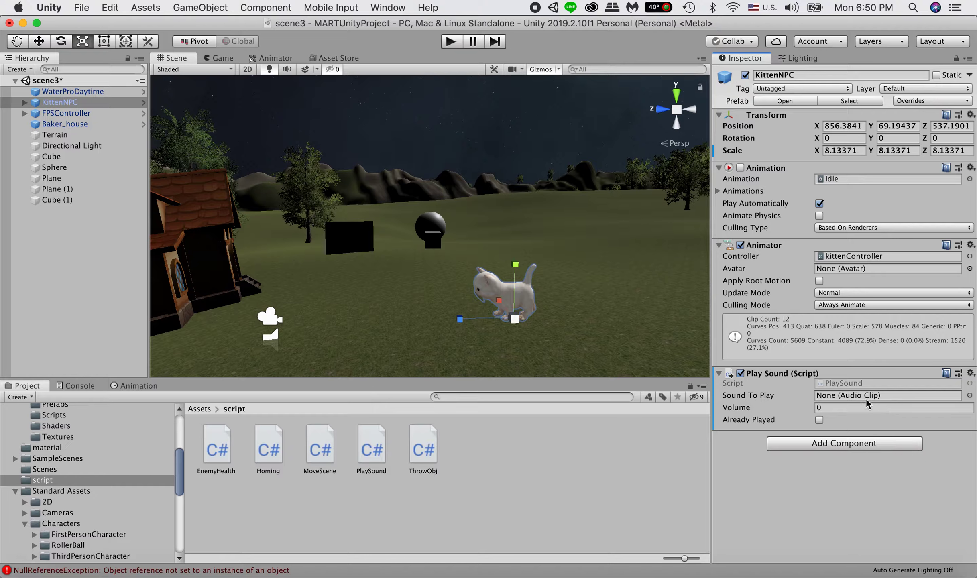
# Assign the Cat-meow-sound-3 audio clip as the Play Sound script's Sound To Play.
pyautogui.click(970, 396)
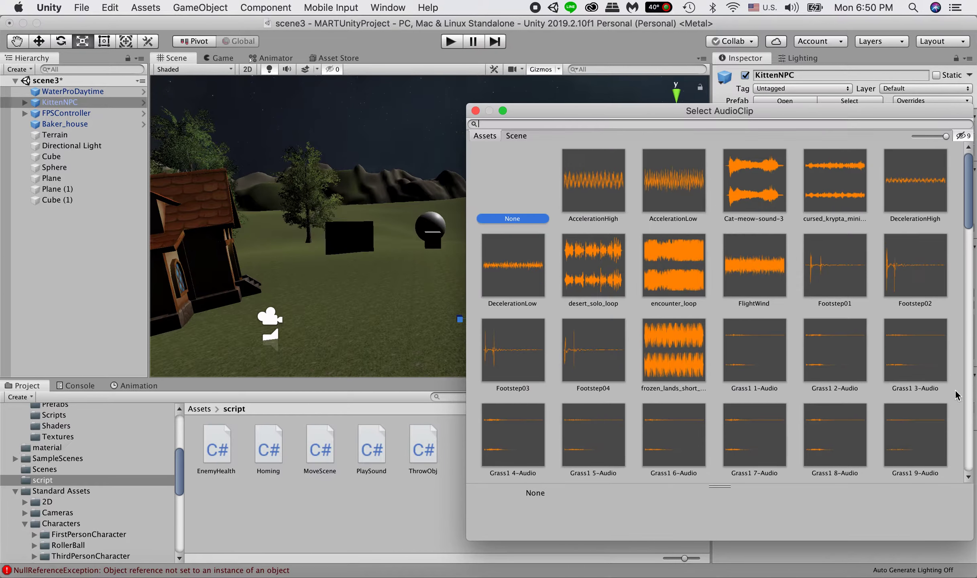
pyautogui.click(757, 200)
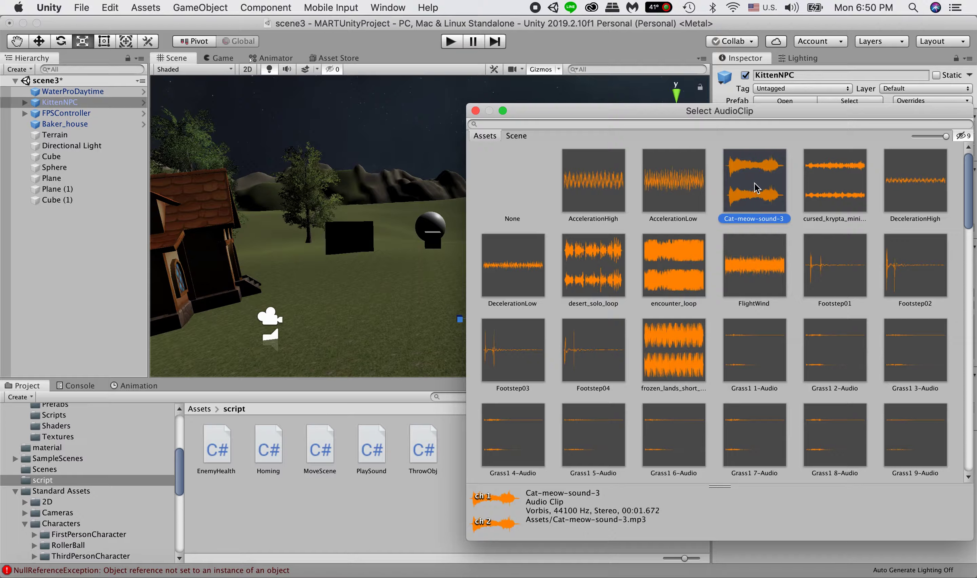
pyautogui.doubleClick(752, 202)
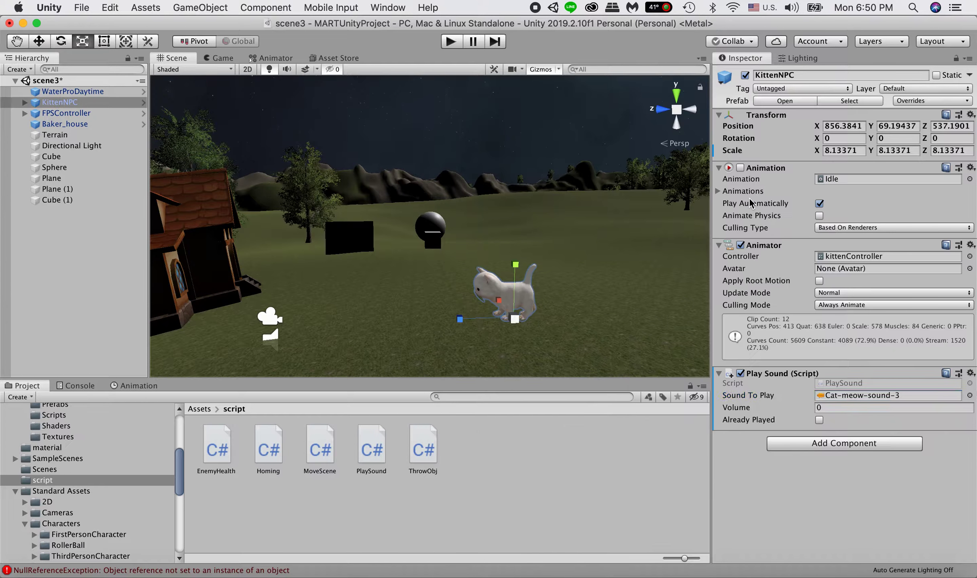
# Set the Play Sound script's Volume to 3 and leave Already Played off.
pyautogui.click(826, 408)
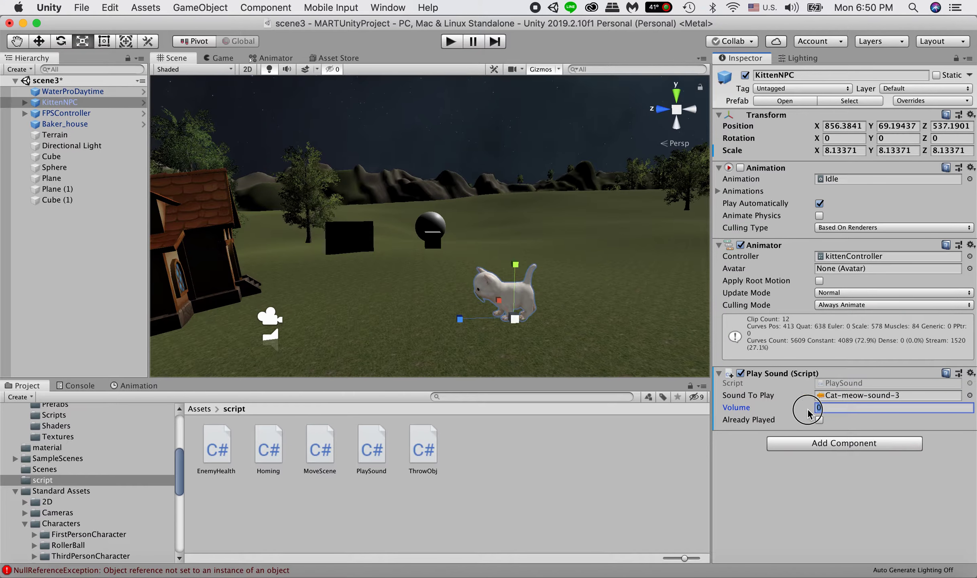
pyautogui.click(792, 409)
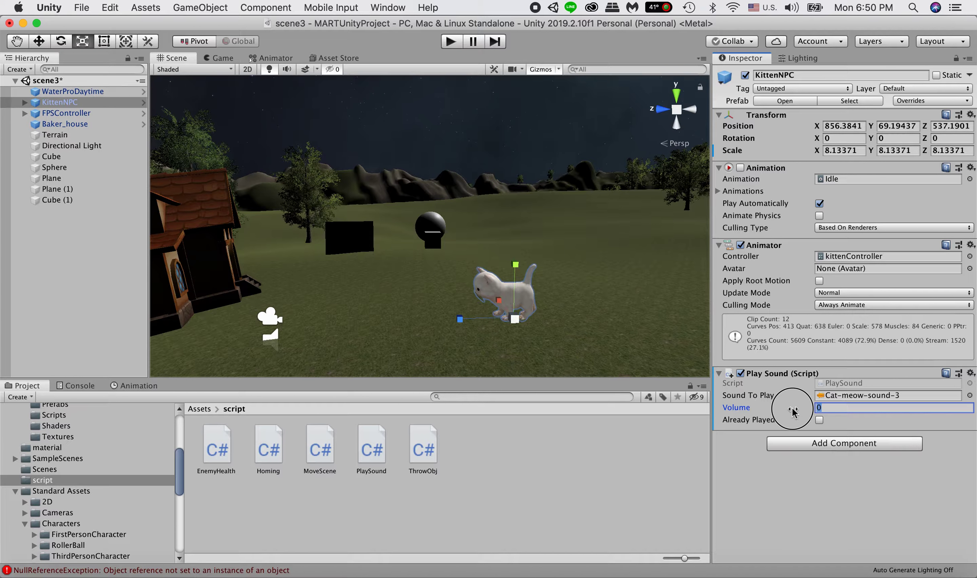
pyautogui.moveTo(792, 409); pyautogui.dragTo(745, 411)
pyautogui.write('3')
pyautogui.press('Tab')
pyautogui.click(819, 420)
pyautogui.click(819, 420)
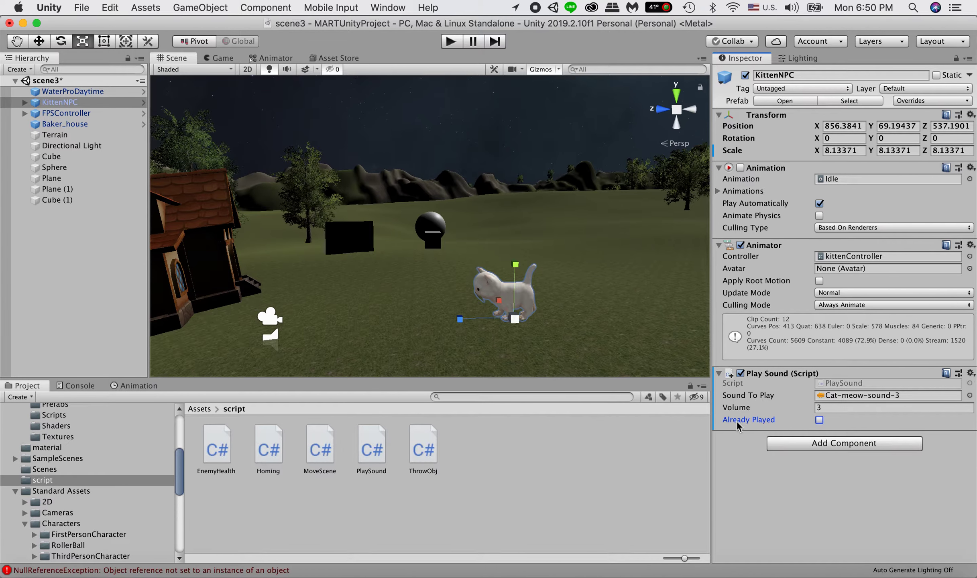
pyautogui.click(728, 441)
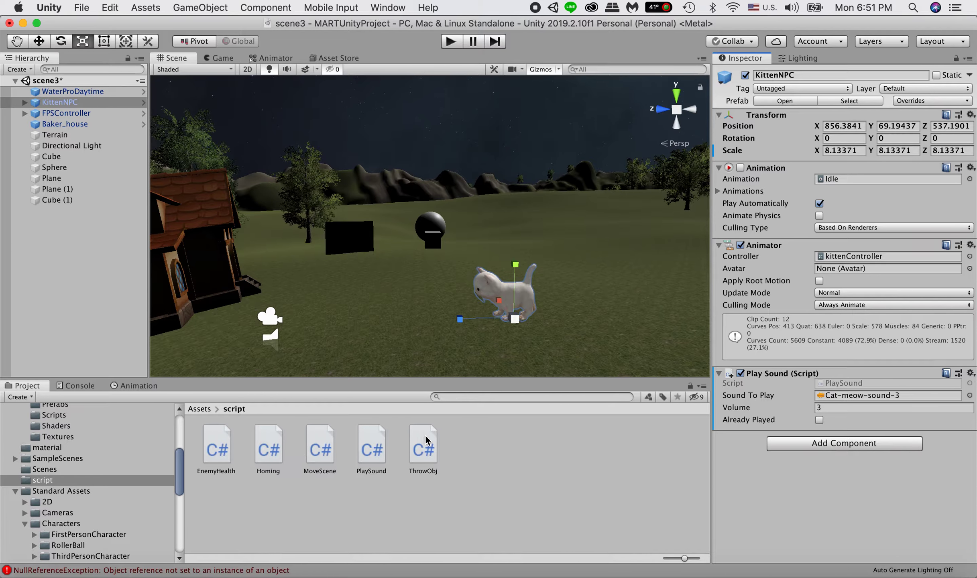
# Review the PlaySound script's code and add an Audio Source component to KittenNPC.
pyautogui.click(369, 443)
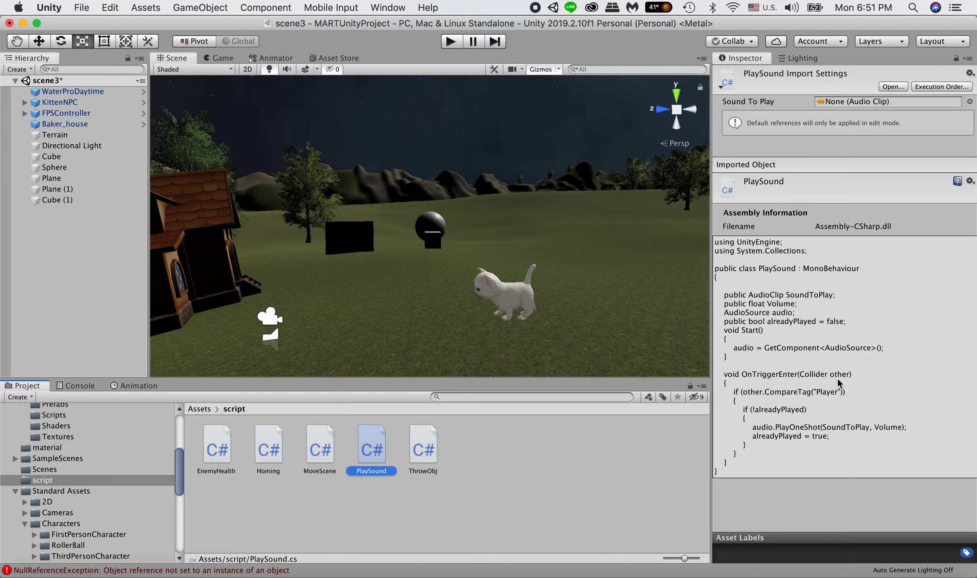
pyautogui.click(513, 295)
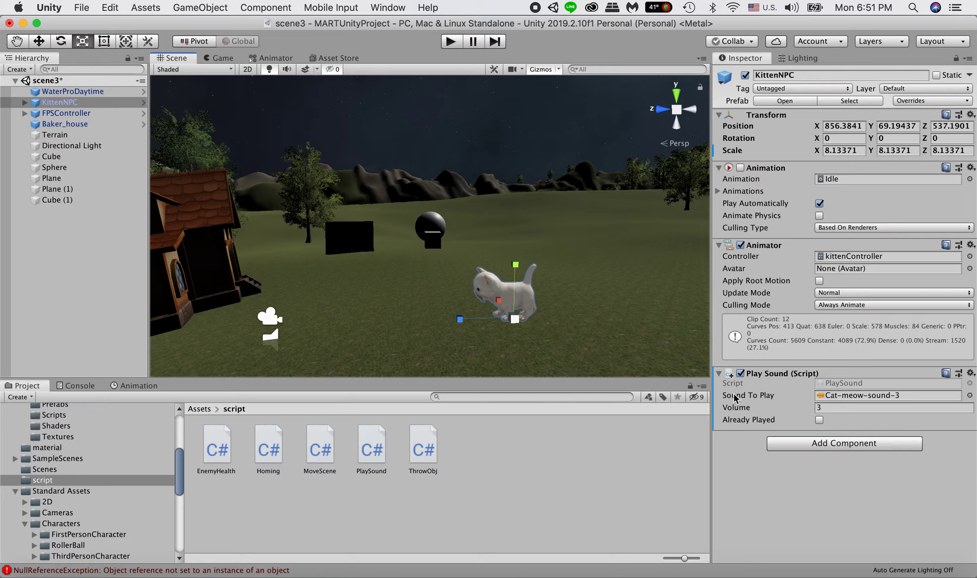
pyautogui.click(801, 445)
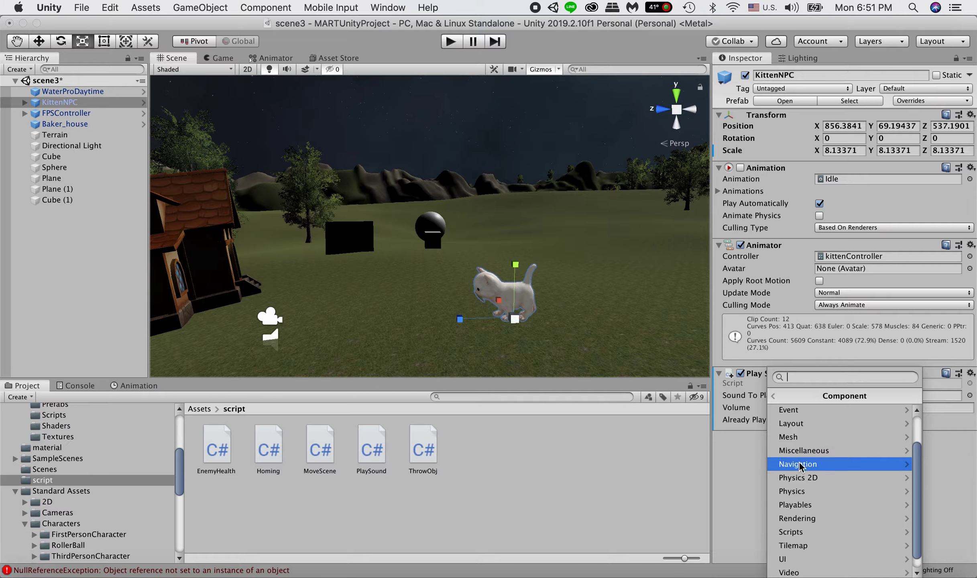
pyautogui.scroll(3, 803, 442)
pyautogui.click(808, 426)
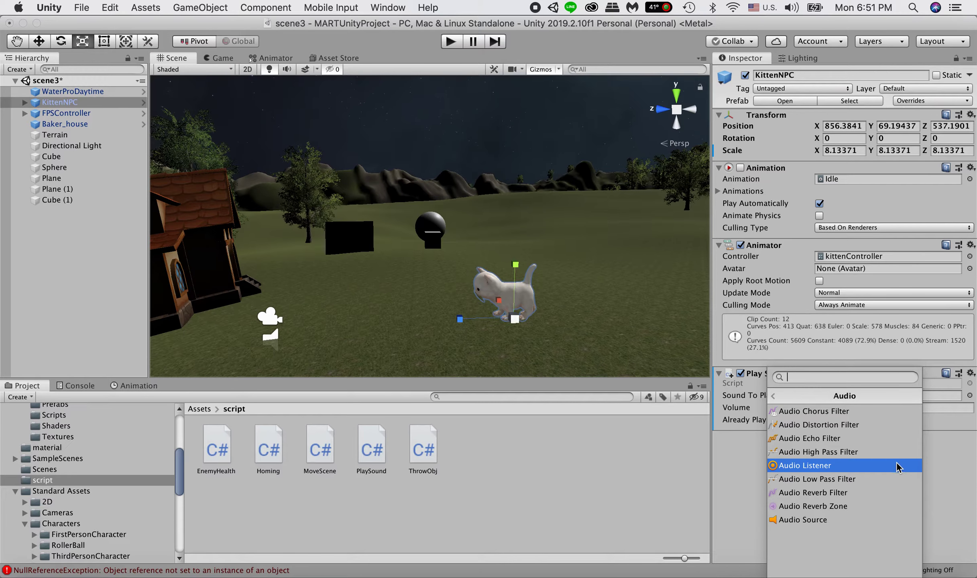
pyautogui.click(848, 519)
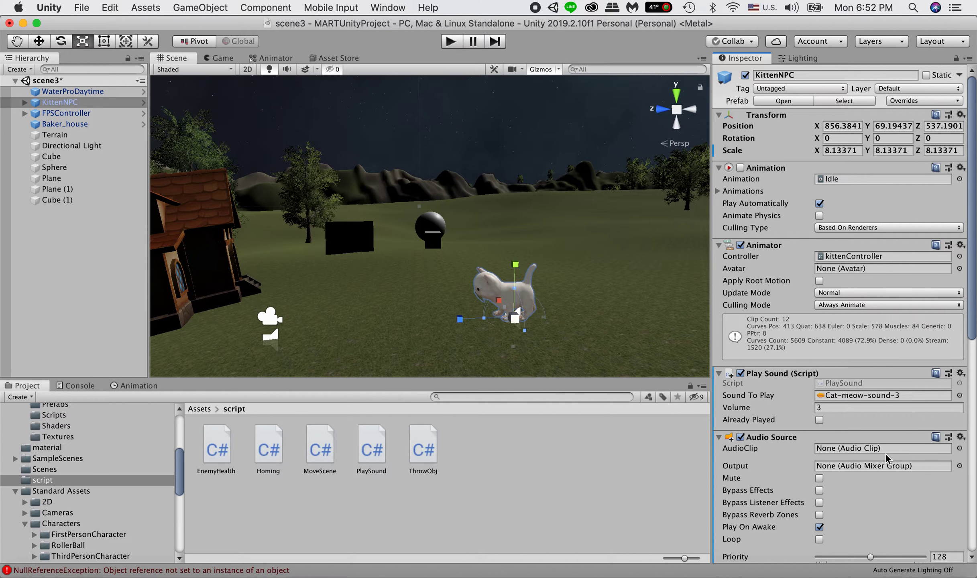
# Assign Cat-meow-sound-3 as the Audio Source's AudioClip and turn off Play On Awake.
pyautogui.click(959, 449)
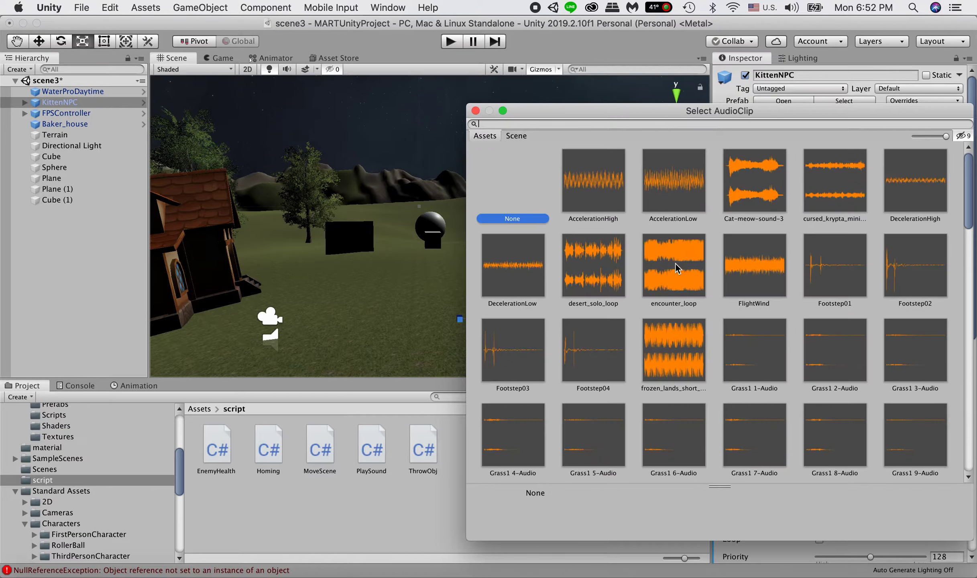
pyautogui.click(755, 198)
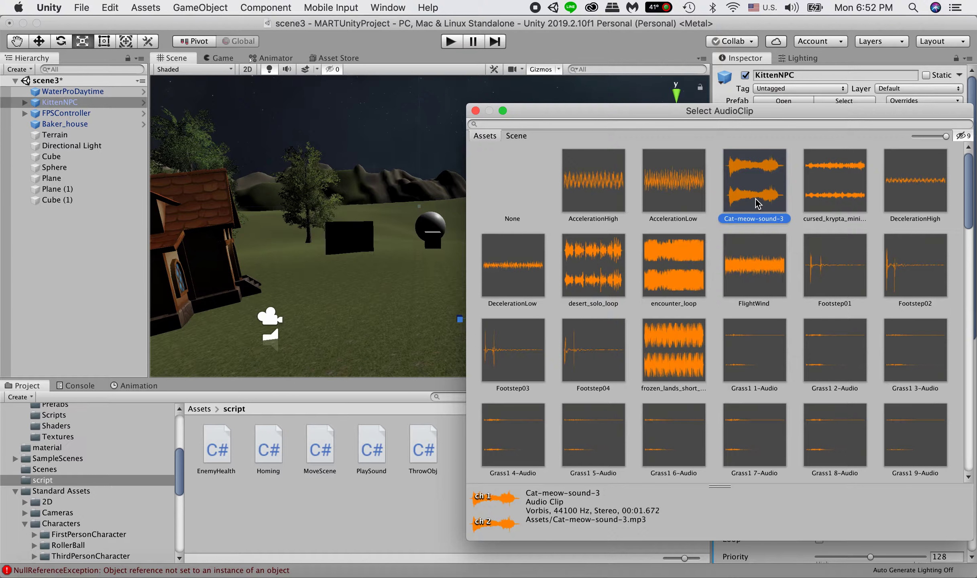
pyautogui.doubleClick(754, 199)
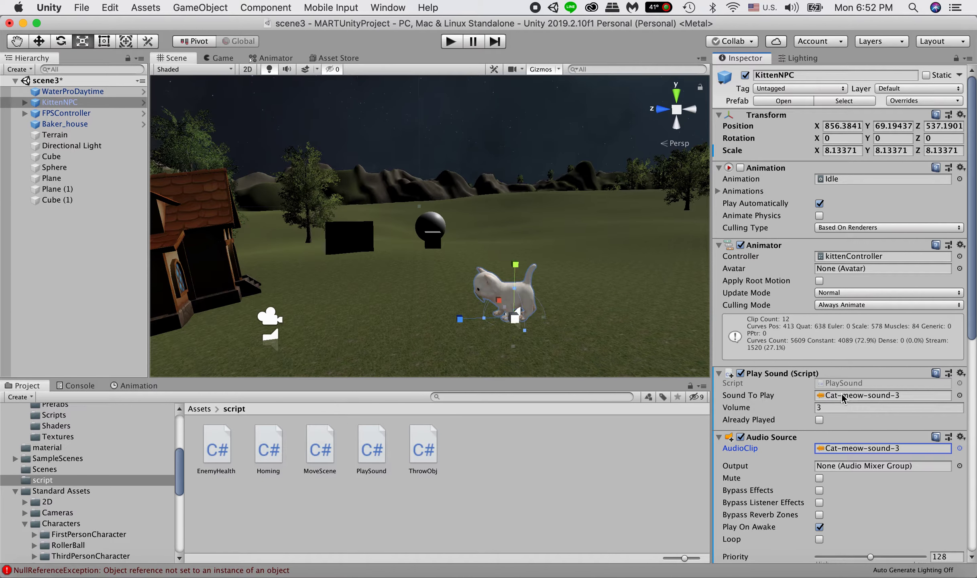
pyautogui.click(820, 527)
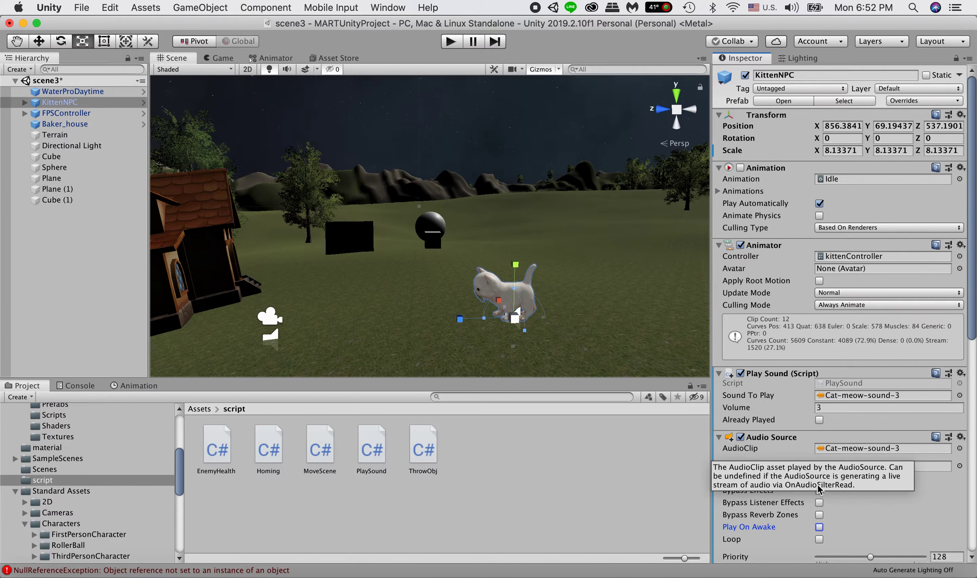
pyautogui.click(747, 528)
pyautogui.click(819, 527)
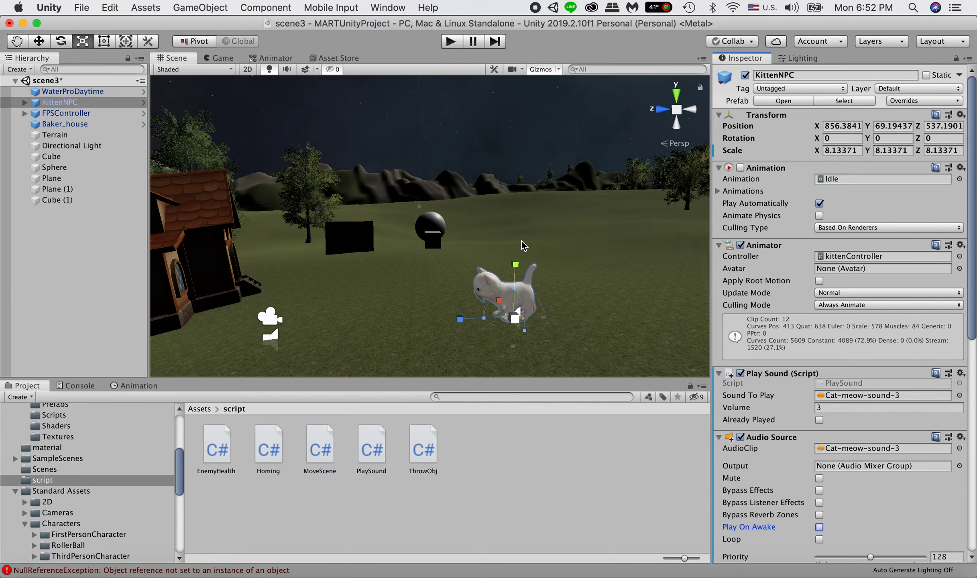
# Add a Box Collider component to the KittenNPC parent object.
pyautogui.click(522, 291)
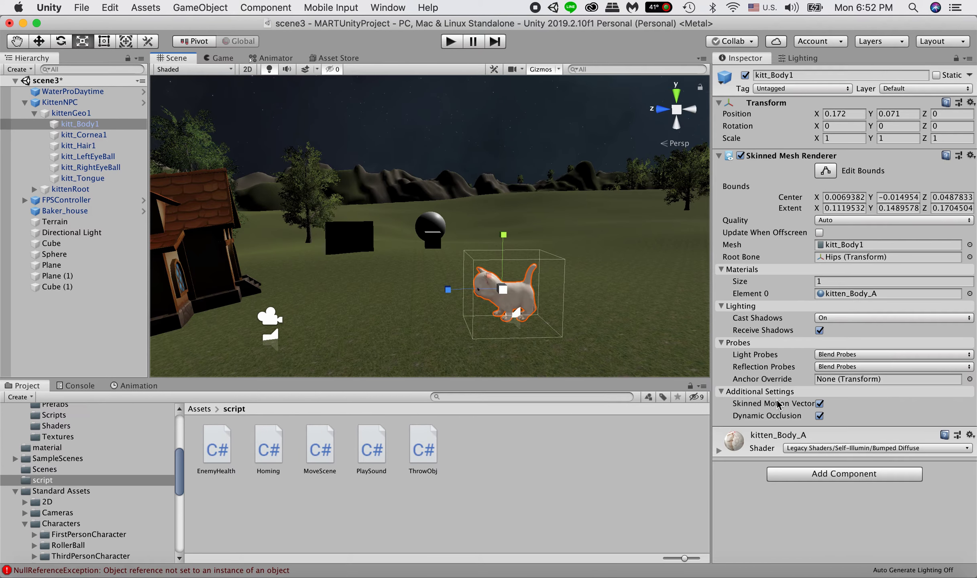
pyautogui.click(540, 311)
pyautogui.click(528, 308)
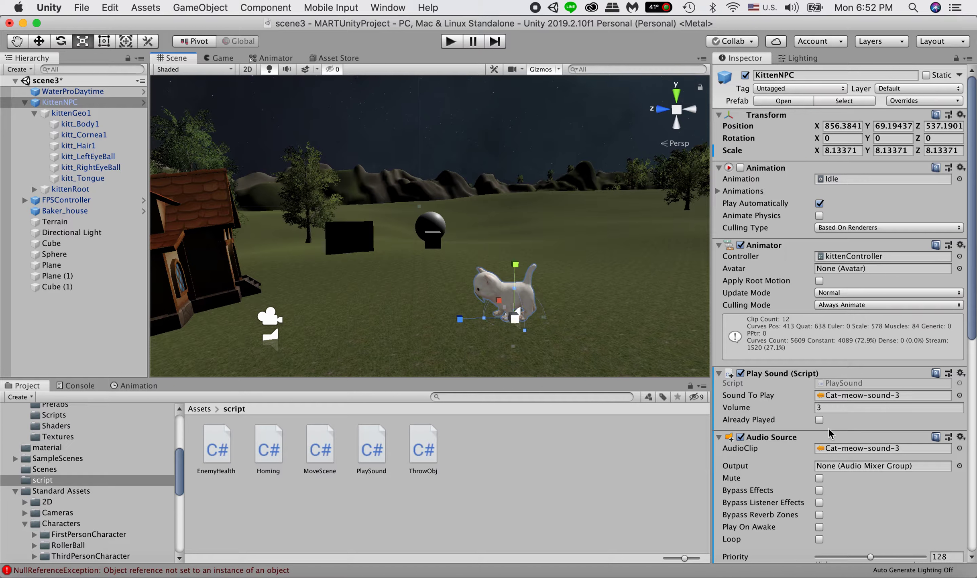
pyautogui.scroll(-10, 829, 433)
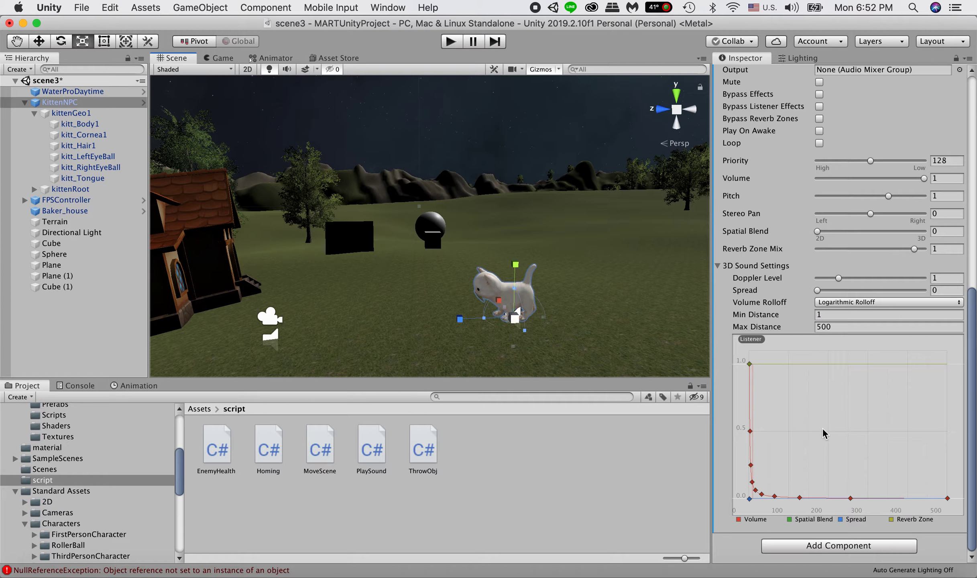
pyautogui.click(803, 546)
pyautogui.scroll(-1, 804, 497)
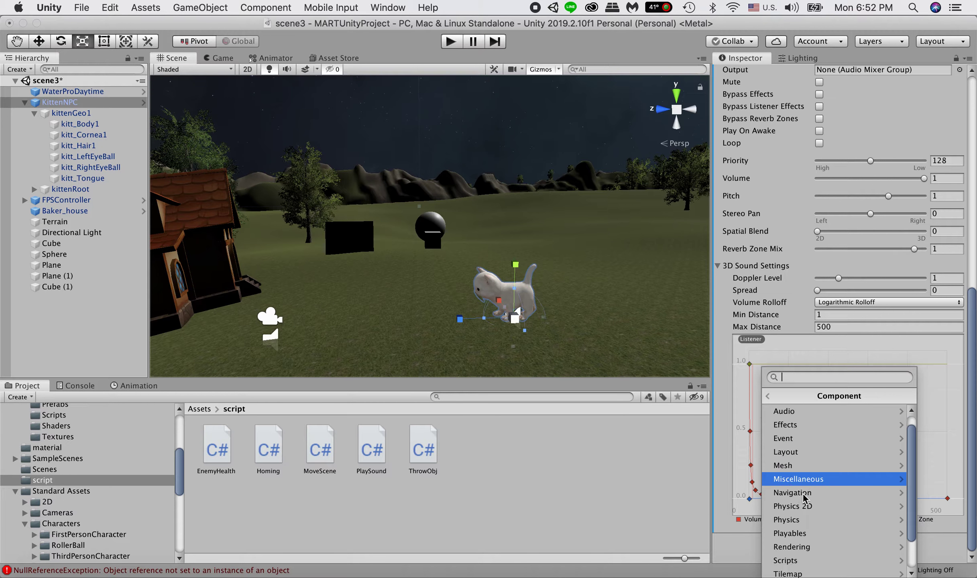
pyautogui.click(798, 518)
pyautogui.click(806, 411)
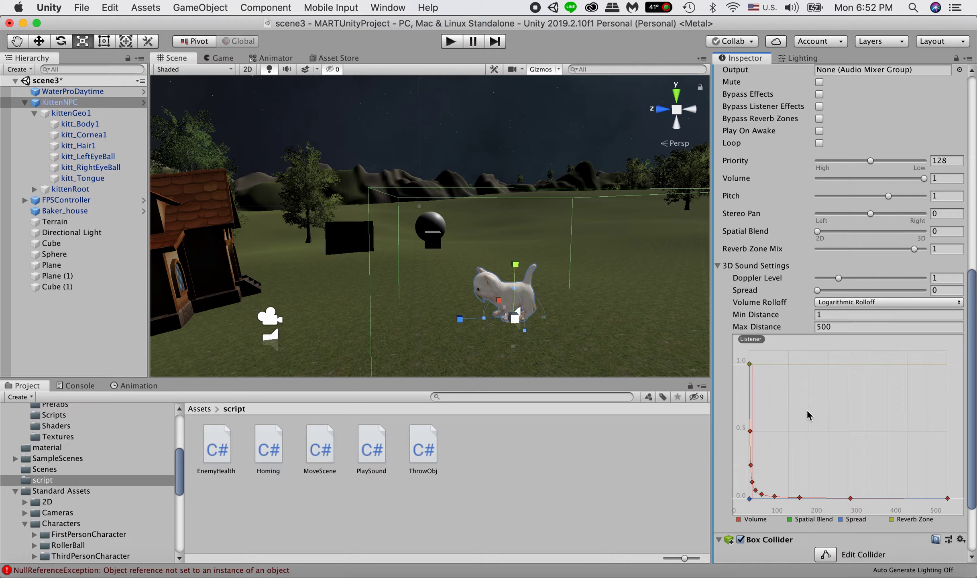
# Edit KittenNPC's Box Collider bounds in the scene, pulling its sides in closer around the kitten.
pyautogui.scroll(-5, 599, 325)
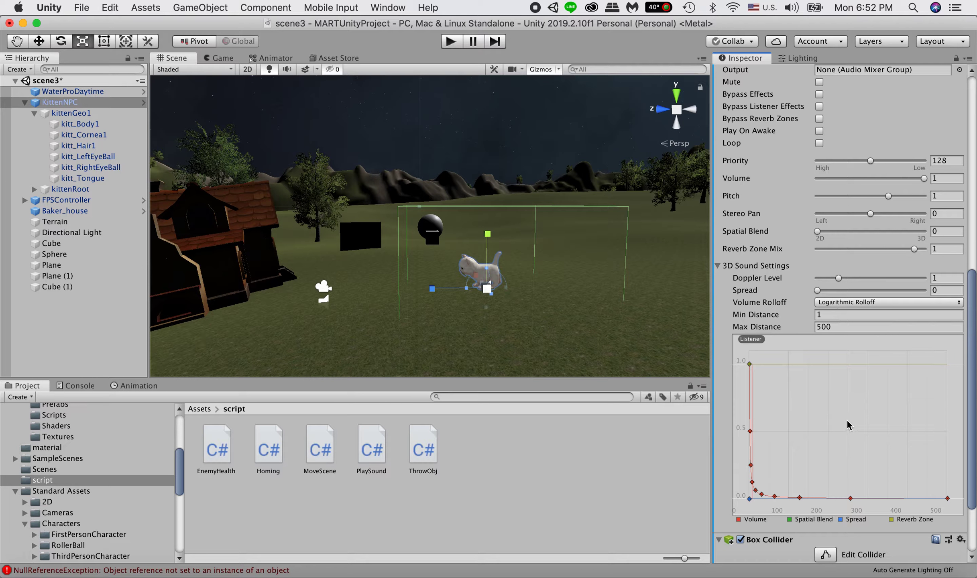
pyautogui.scroll(-5, 848, 424)
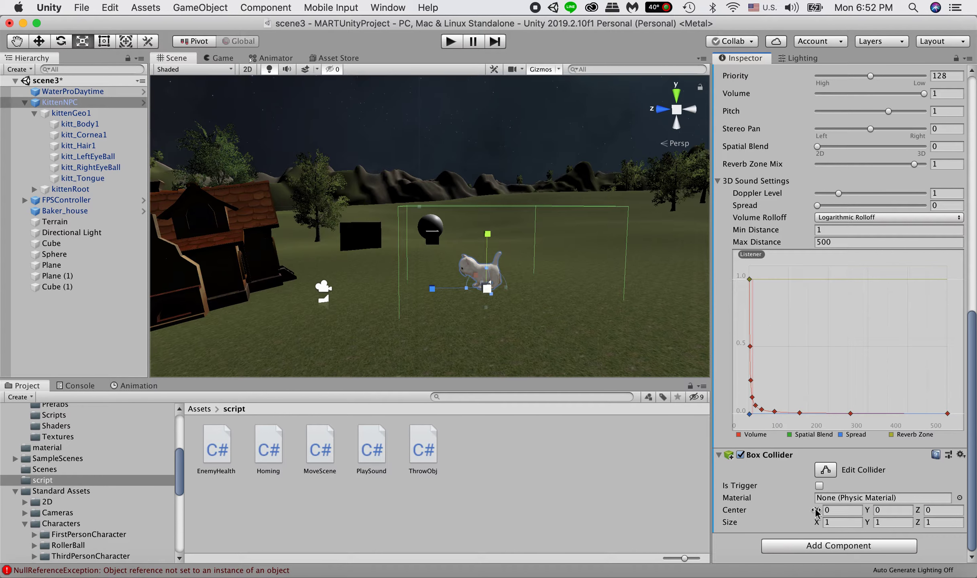
pyautogui.moveTo(817, 522); pyautogui.dragTo(735, 518)
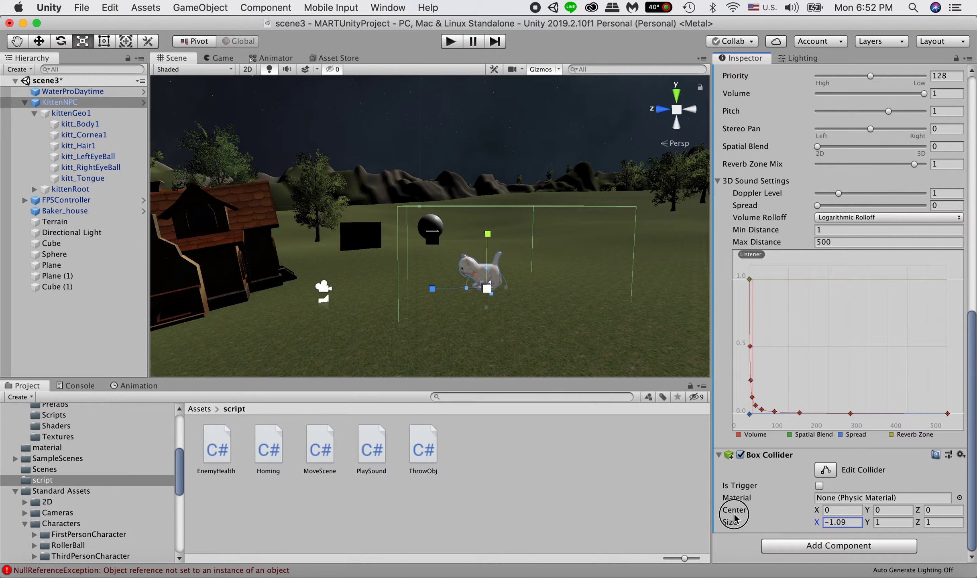
pyautogui.keyDown('alt'); pyautogui.moveTo(423, 204); pyautogui.dragTo(534, 272); pyautogui.keyUp('alt')
pyautogui.click(826, 471)
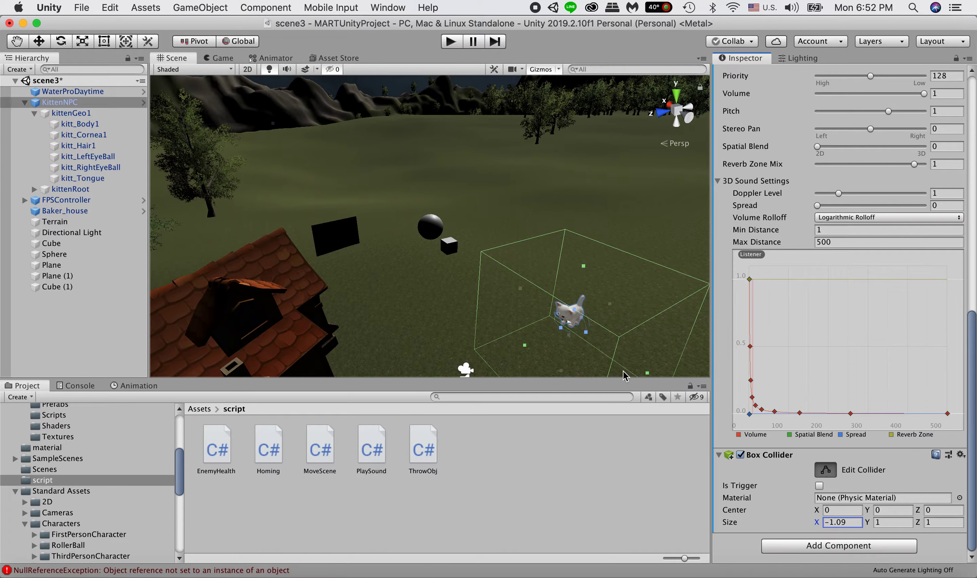
pyautogui.moveTo(647, 373); pyautogui.dragTo(588, 337)
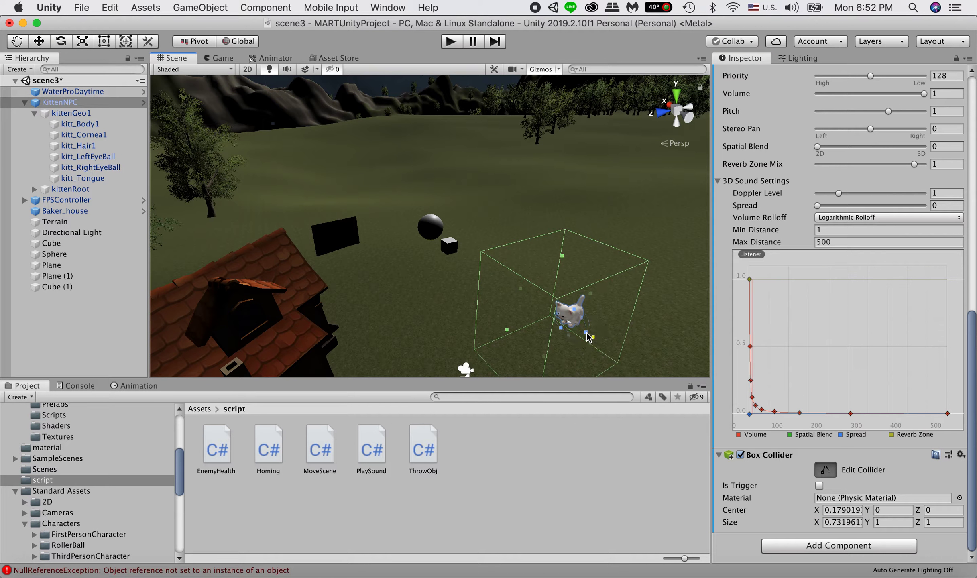
pyautogui.moveTo(520, 288); pyautogui.dragTo(591, 321)
pyautogui.click(543, 347)
pyautogui.click(563, 315)
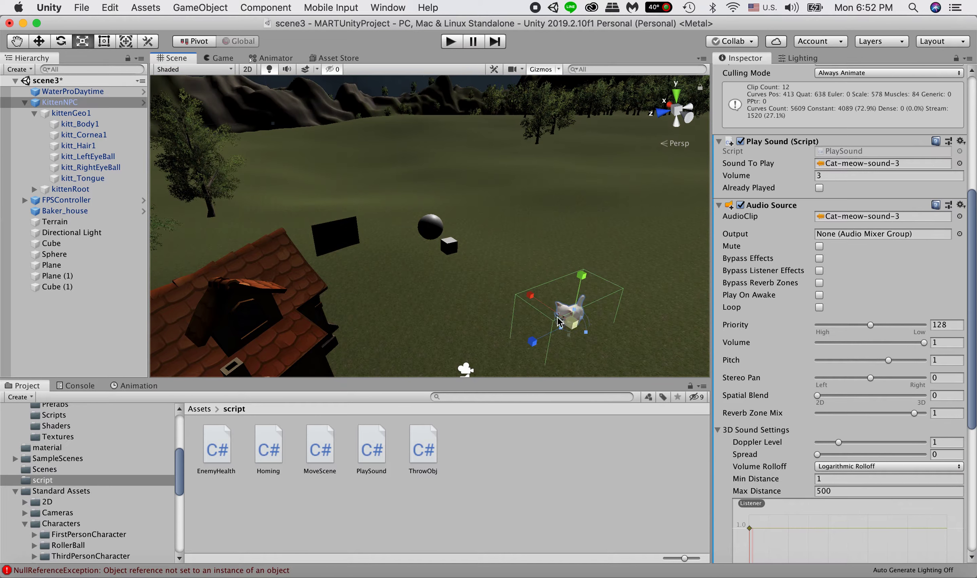
# Fit the kitten's Box Collider to a size of about 0.27 × 0.84 × 0.43 and turn on Is Trigger.
pyautogui.scroll(-6, 817, 451)
pyautogui.click(825, 469)
pyautogui.moveTo(523, 353); pyautogui.dragTo(490, 291)
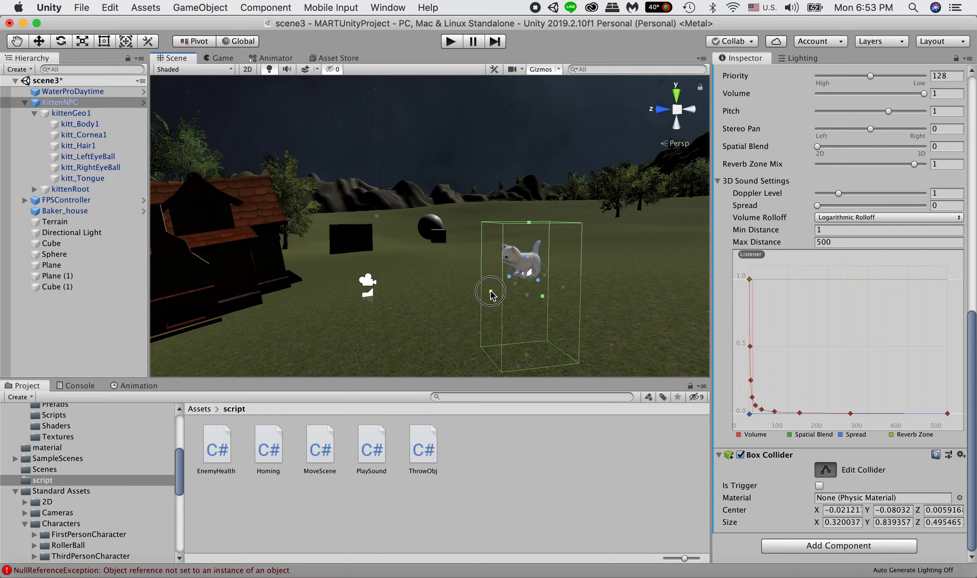
pyautogui.moveTo(567, 284); pyautogui.dragTo(595, 318)
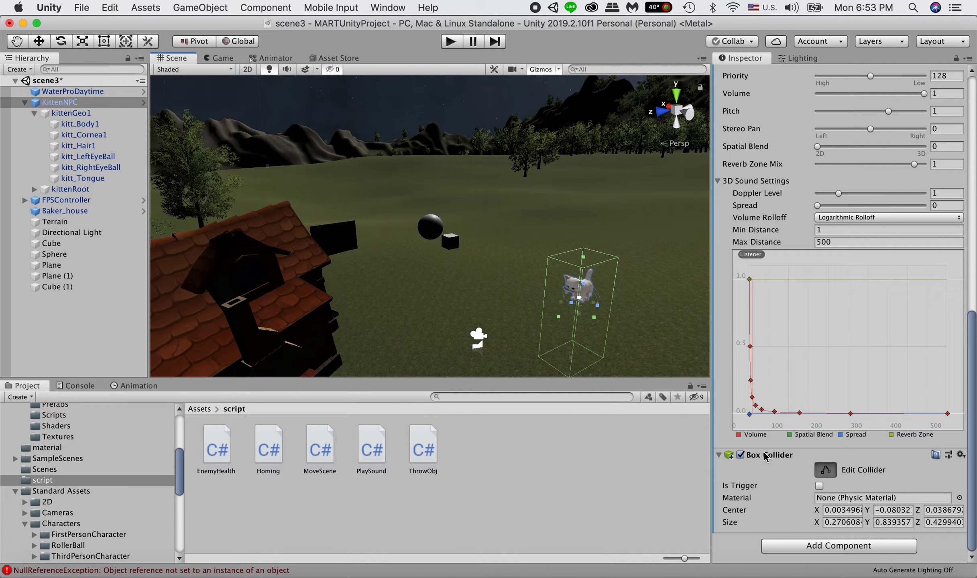
pyautogui.click(819, 486)
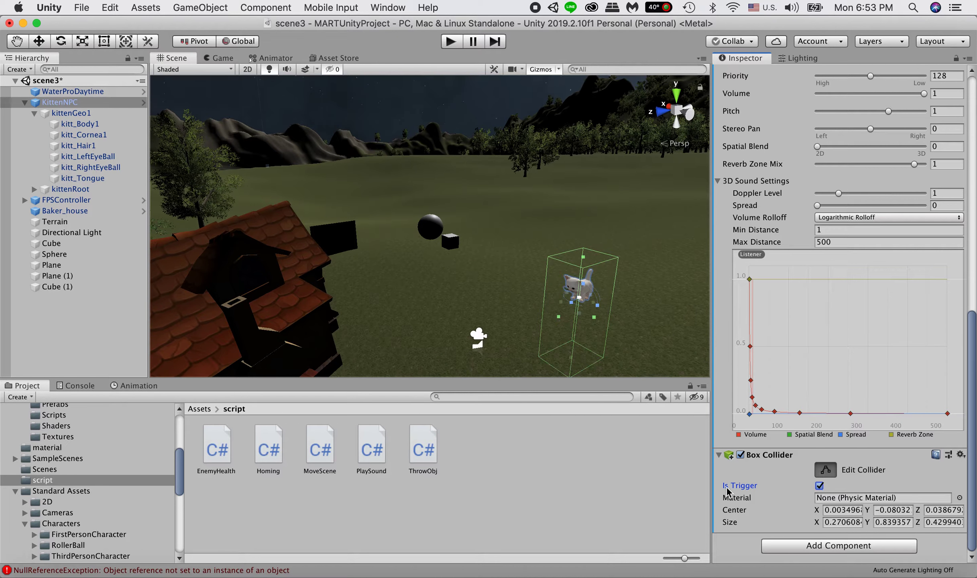
pyautogui.click(819, 485)
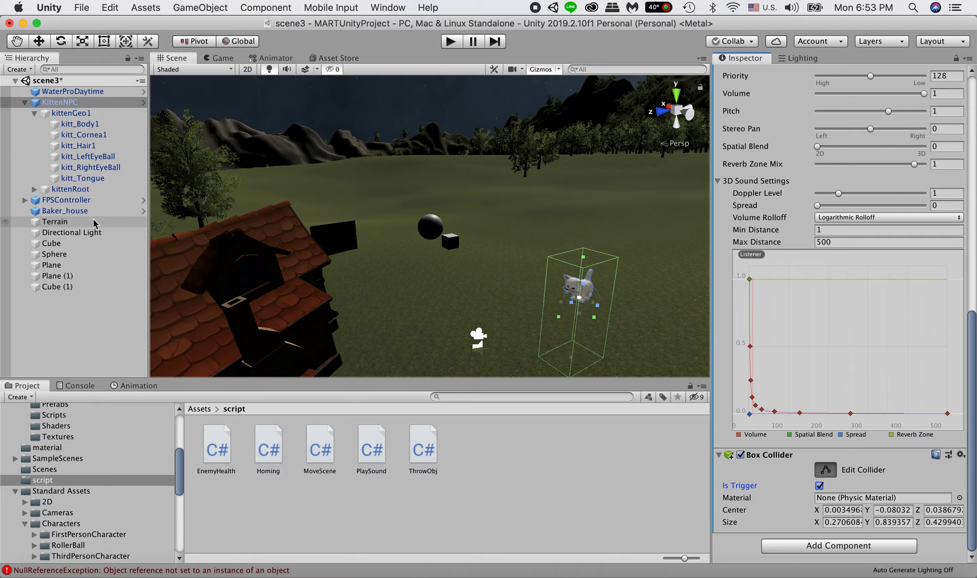
# Set the Tag of FPSController to Player.
pyautogui.click(72, 202)
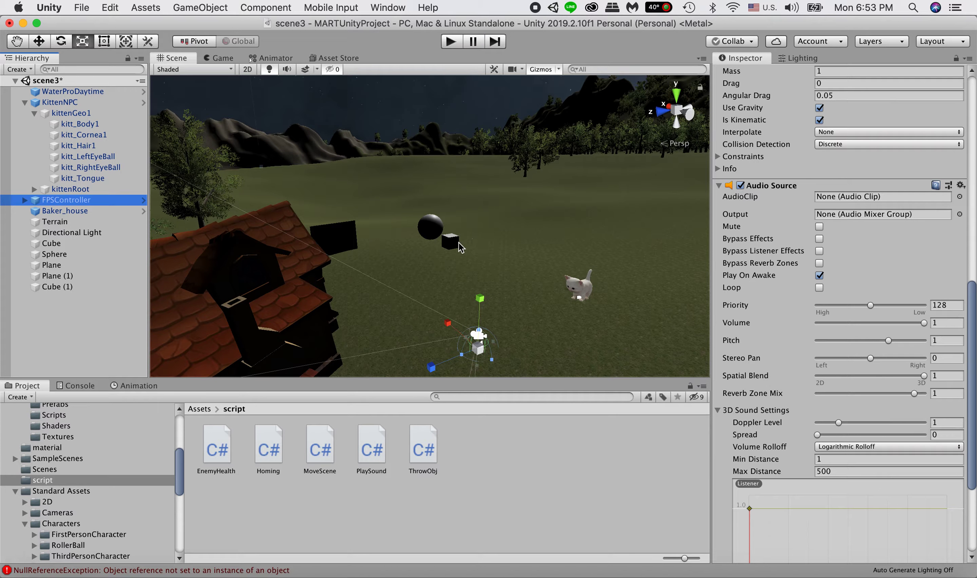
pyautogui.scroll(10, 859, 197)
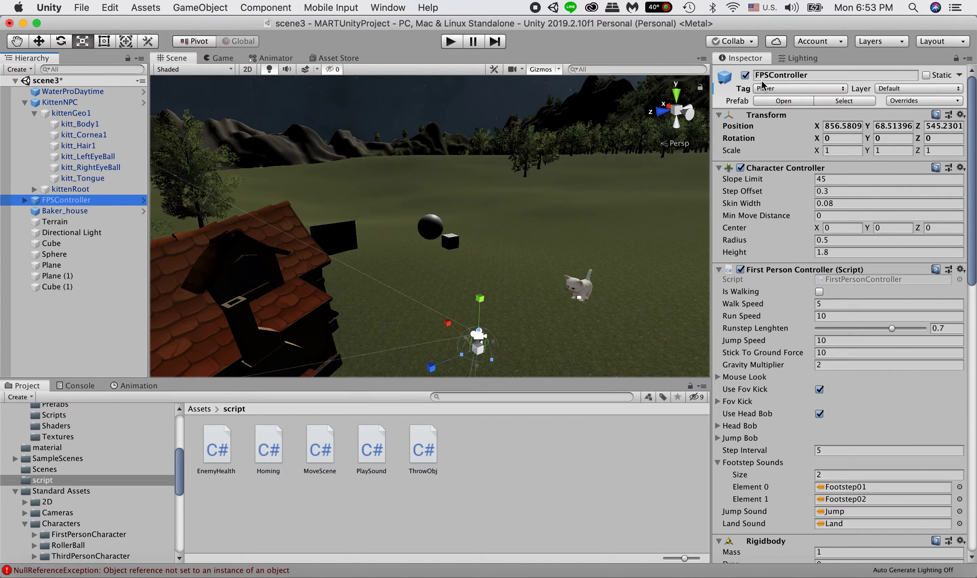
pyautogui.click(765, 90)
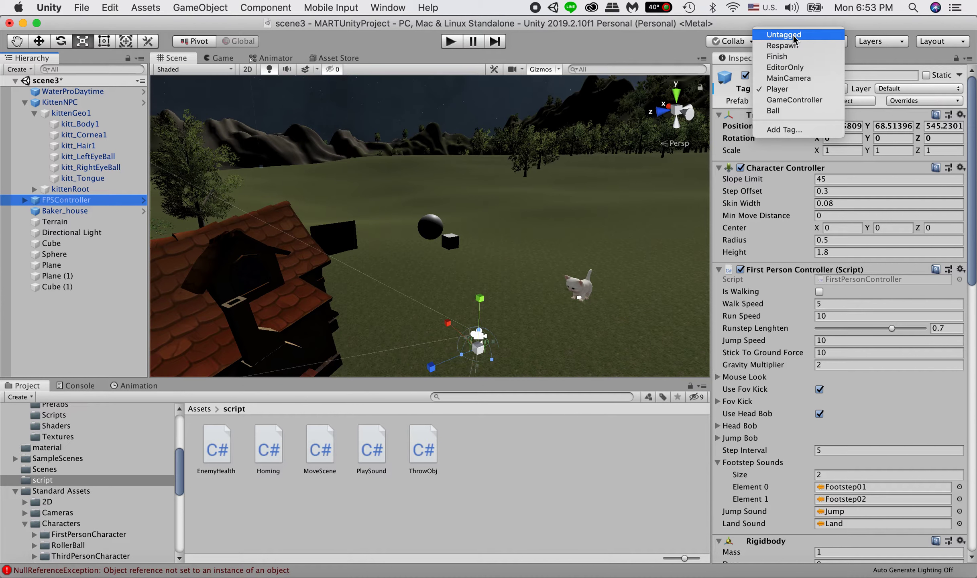
pyautogui.click(782, 89)
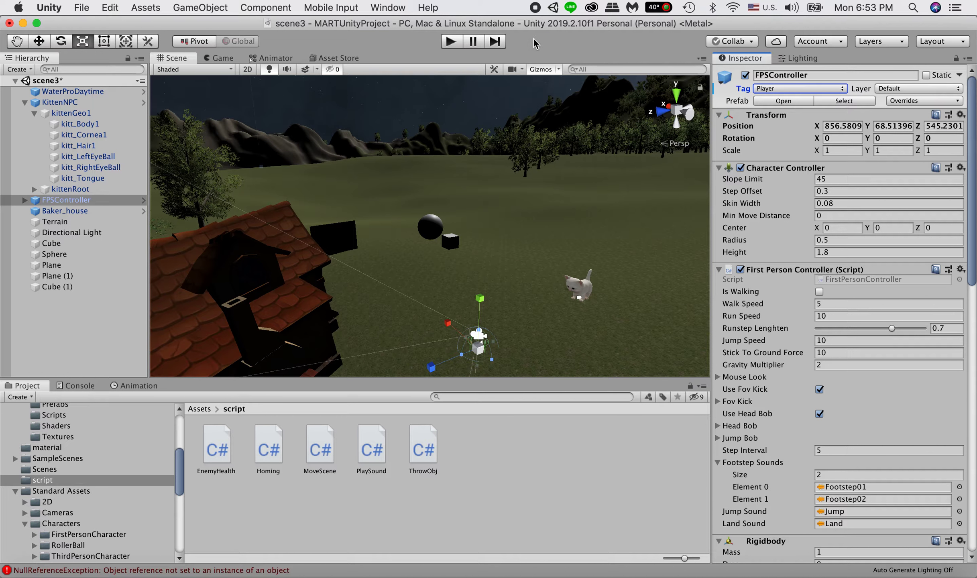
# Play-test the scene by walking the player into and out of the kitten's trigger area, then stop the game.
pyautogui.click(449, 44)
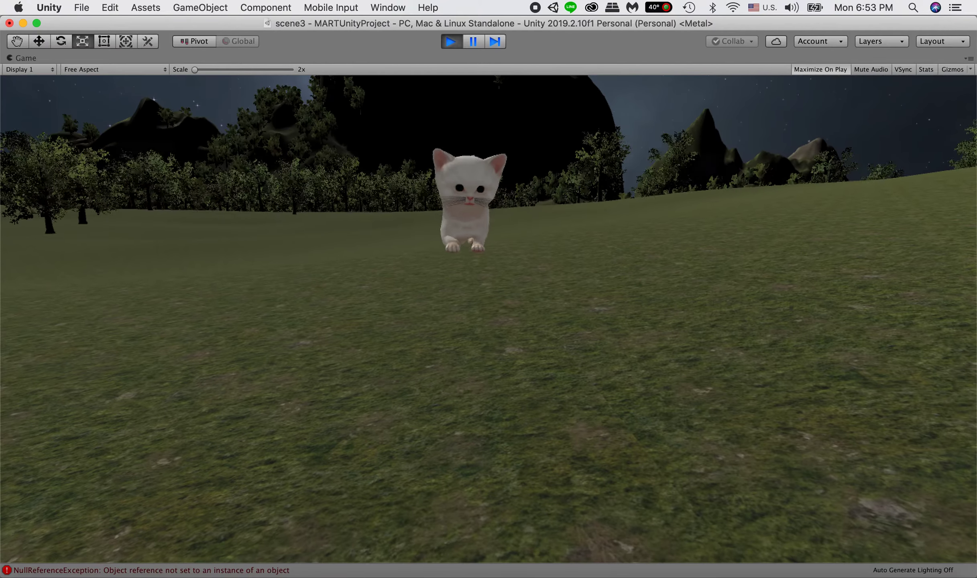
pyautogui.press('w')
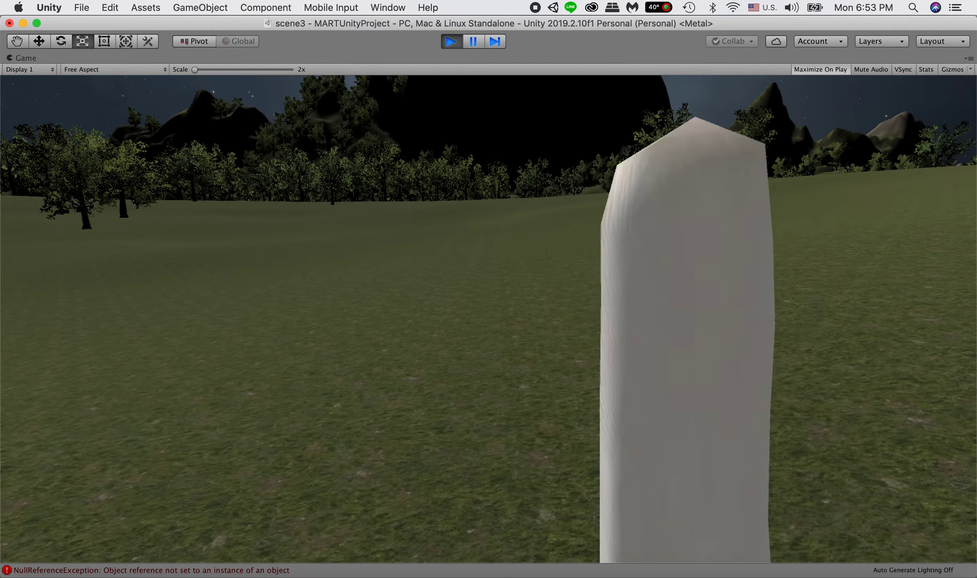
pyautogui.press('s')
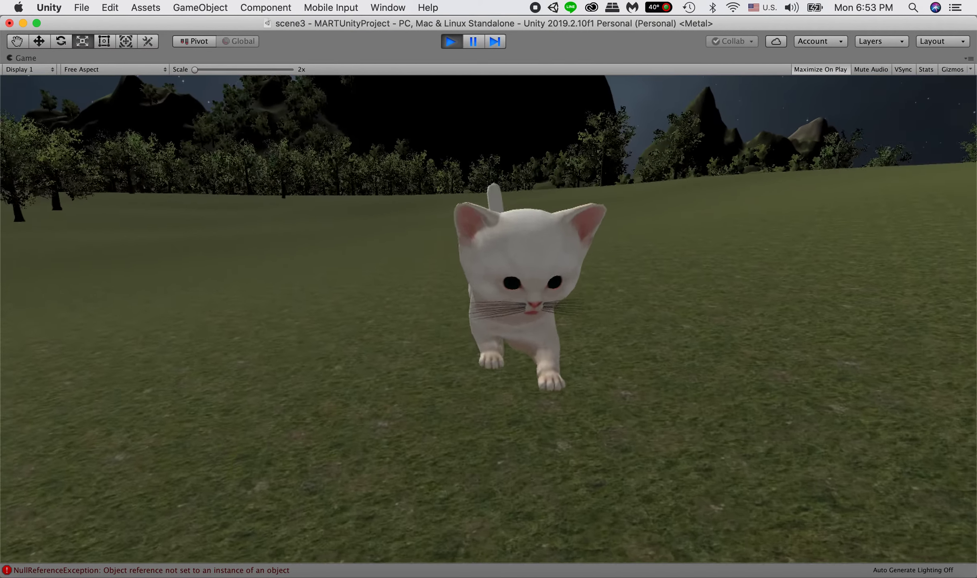
pyautogui.press('s')
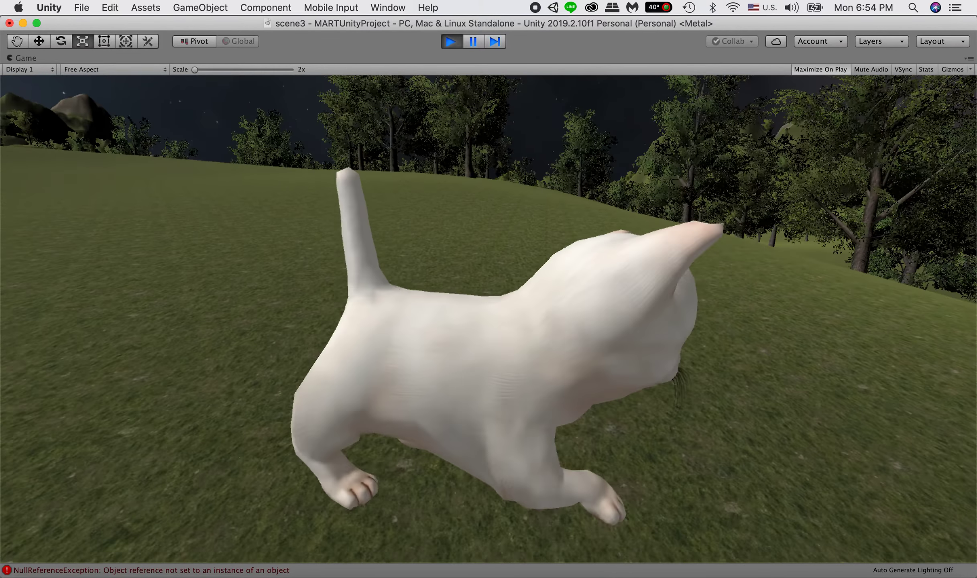
pyautogui.press('w')
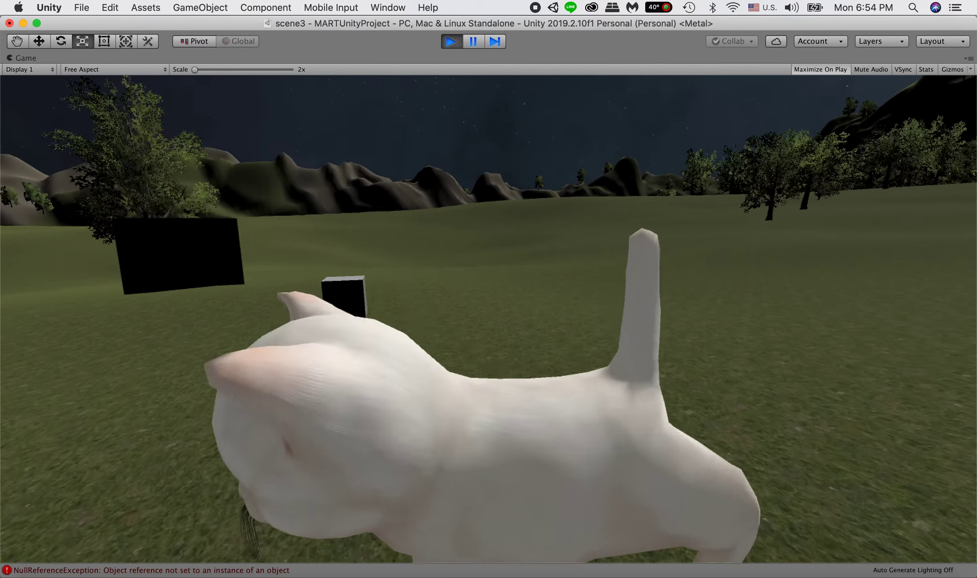
pyautogui.press('w')
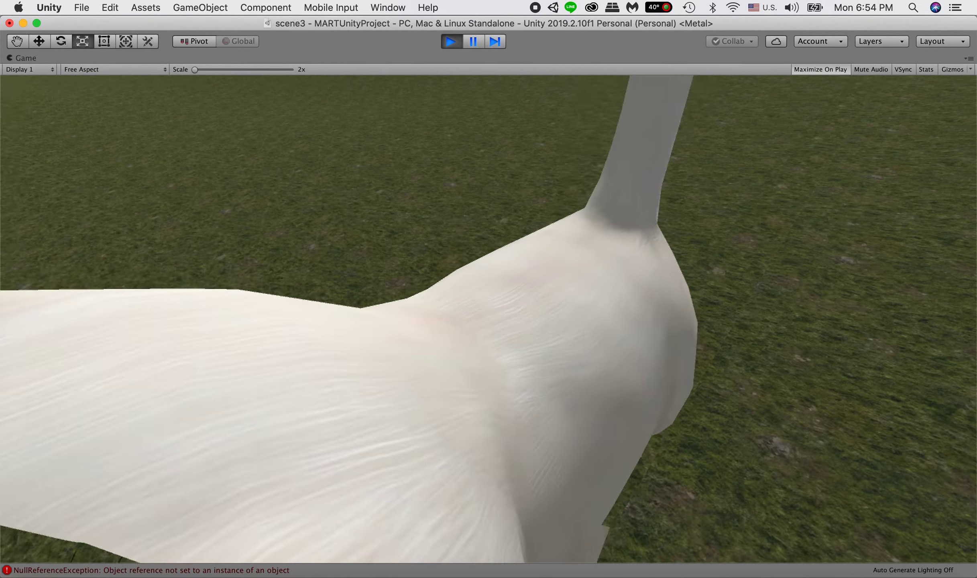
pyautogui.press('s')
pyautogui.press('Escape')
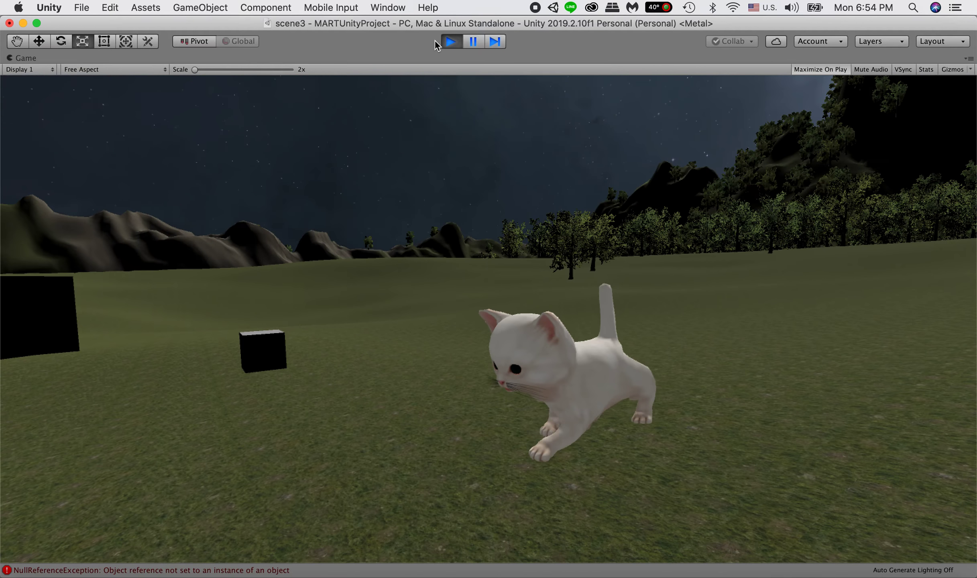
pyautogui.click(449, 41)
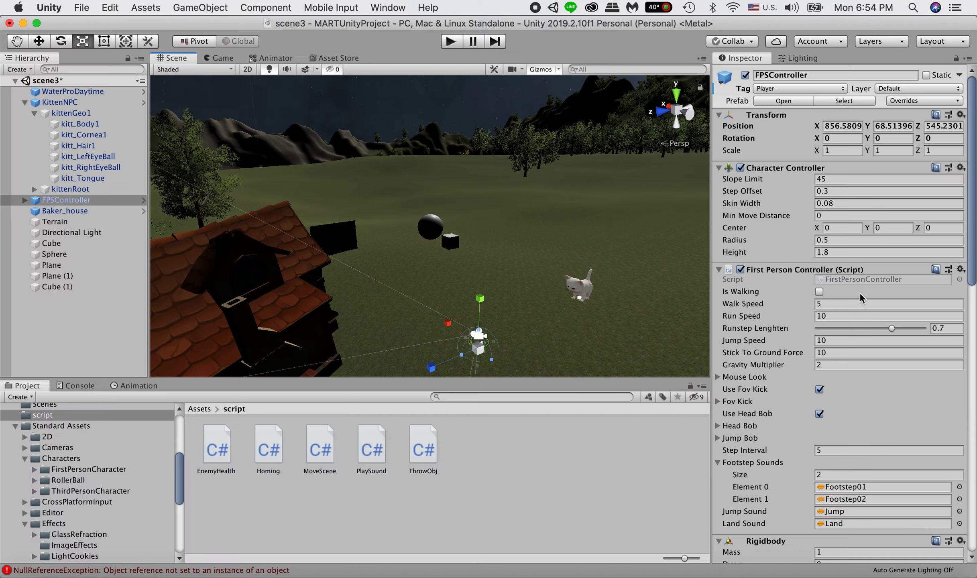
# Select KittenNPC in the scene and collapse its Audio Source component's settings.
pyautogui.click(580, 286)
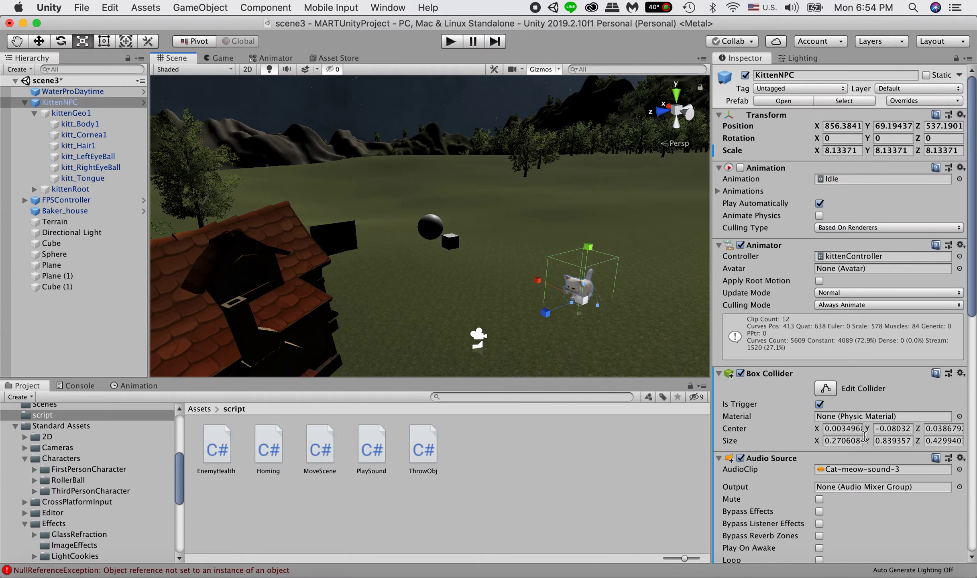
pyautogui.scroll(-15, 867, 437)
pyautogui.scroll(15, 835, 307)
pyautogui.scroll(-8, 802, 273)
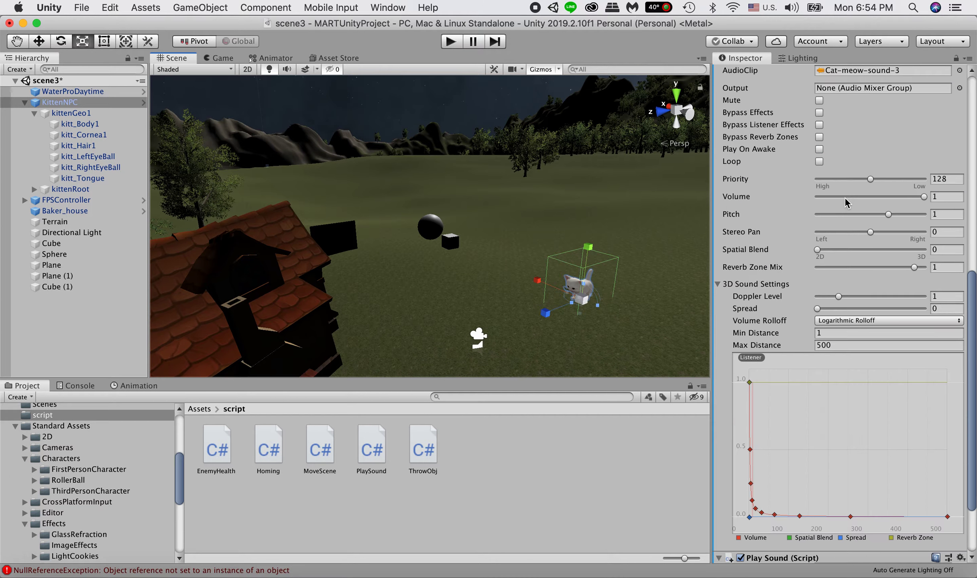
pyautogui.scroll(4, 765, 234)
pyautogui.click(720, 268)
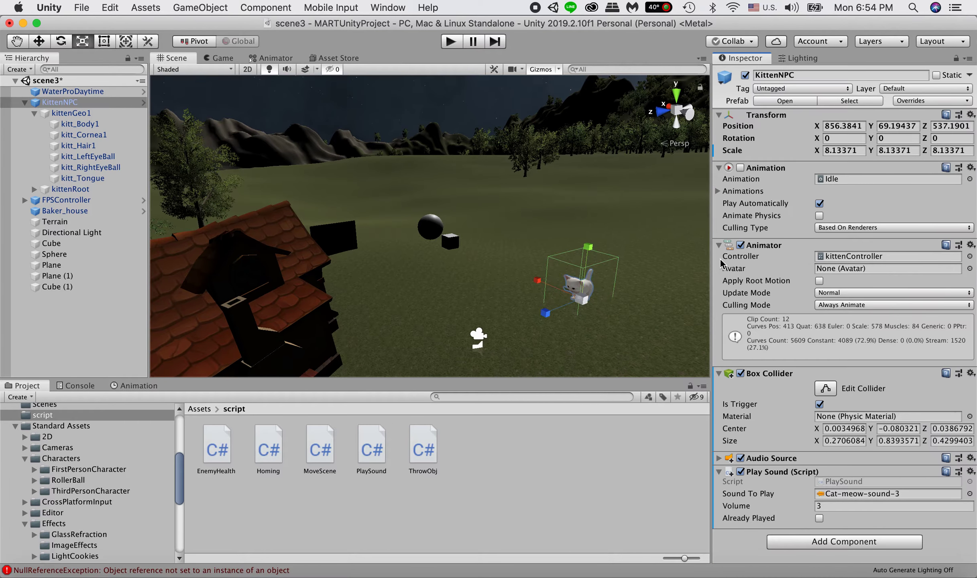
# Copy KittenNPC's Box Collider and paste it as a new component on the same object.
pyautogui.click(763, 373)
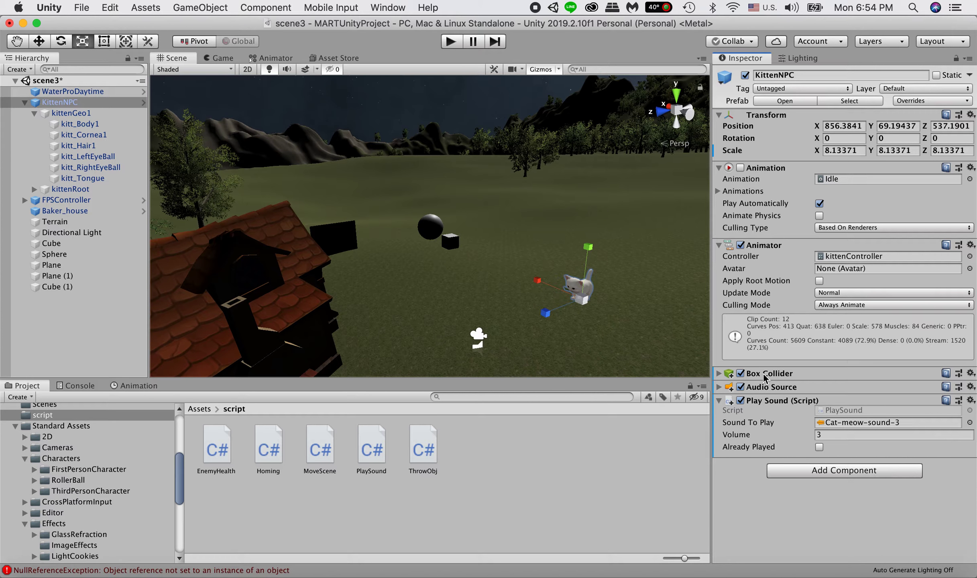
pyautogui.rightClick(763, 377)
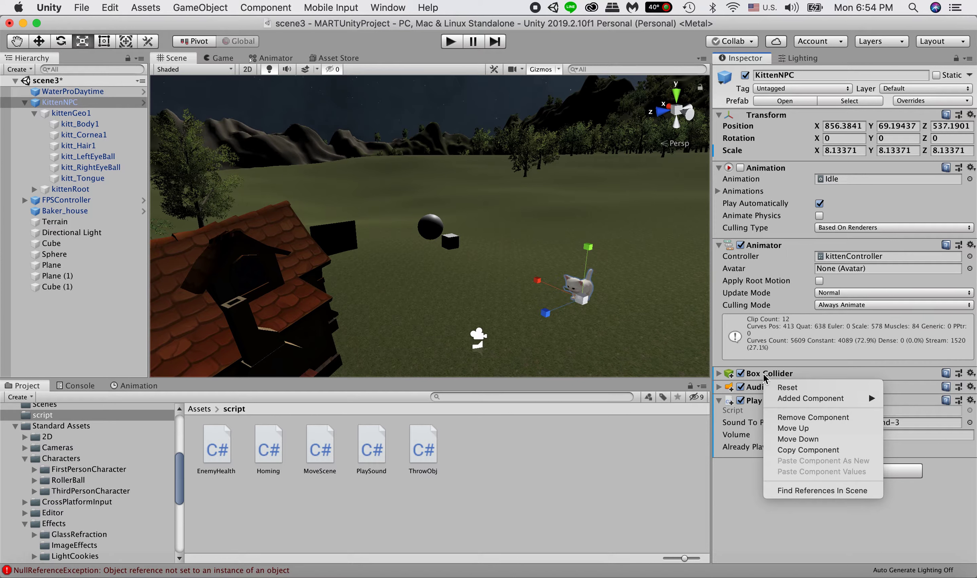
pyautogui.click(839, 449)
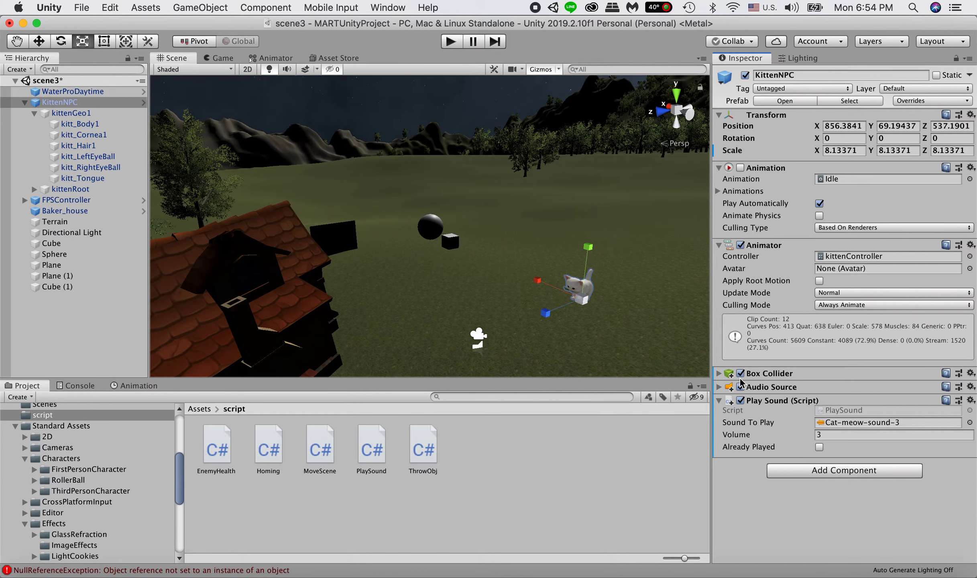
pyautogui.click(719, 373)
pyautogui.click(719, 373)
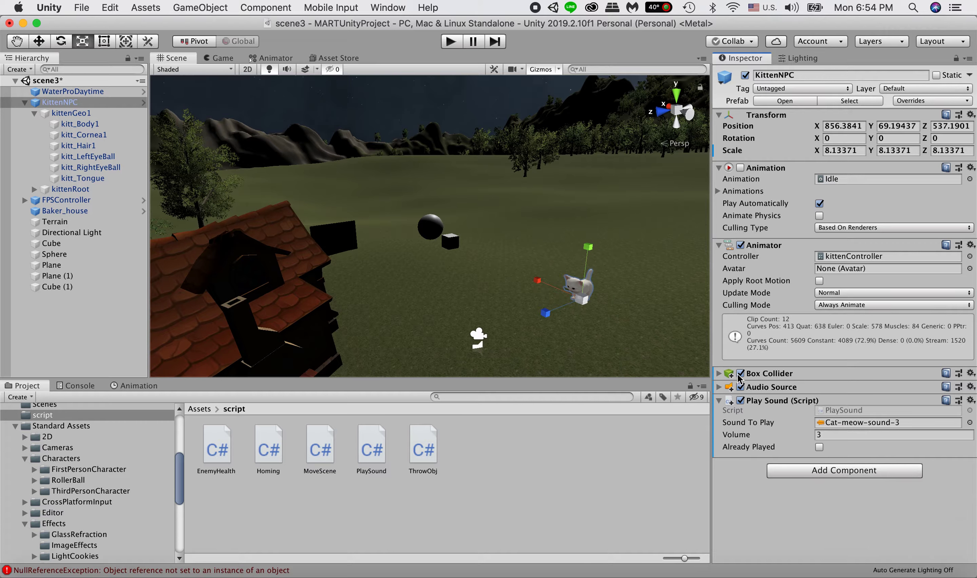
pyautogui.rightClick(760, 370)
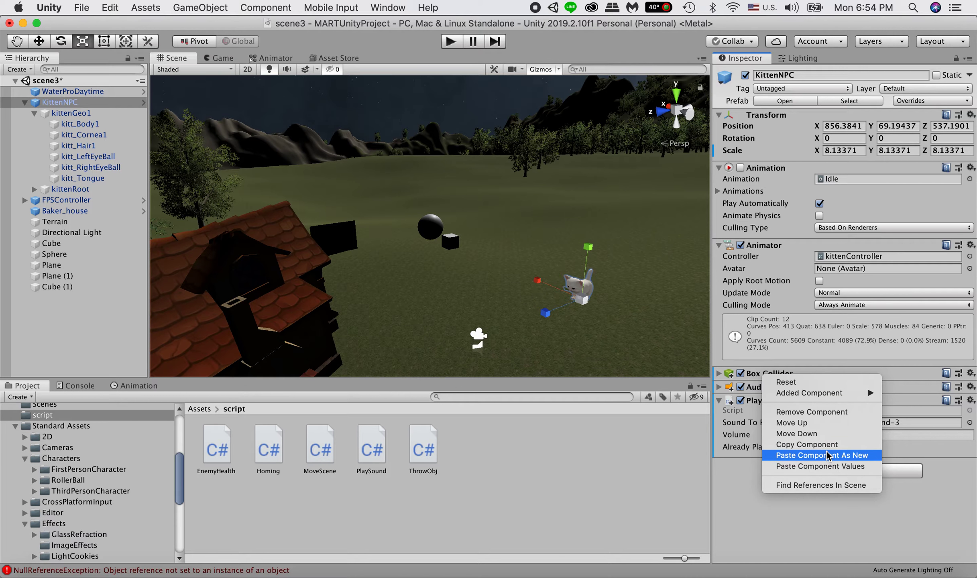
pyautogui.click(854, 456)
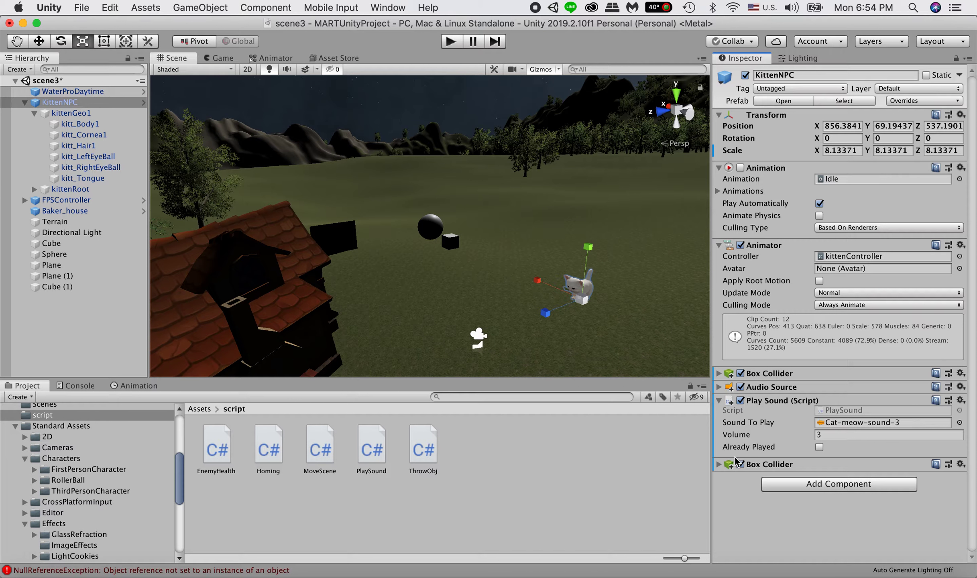
# Turn off Is Trigger on the pasted Box Collider and shrink its bounds to about 0.17 × 0.84 × 0.33.
pyautogui.click(719, 464)
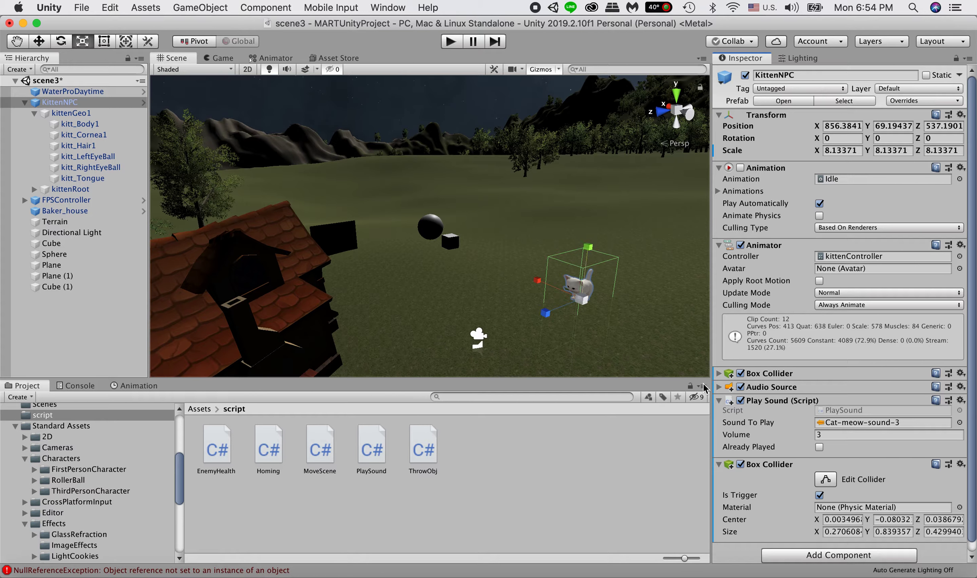
pyautogui.click(819, 496)
pyautogui.click(824, 480)
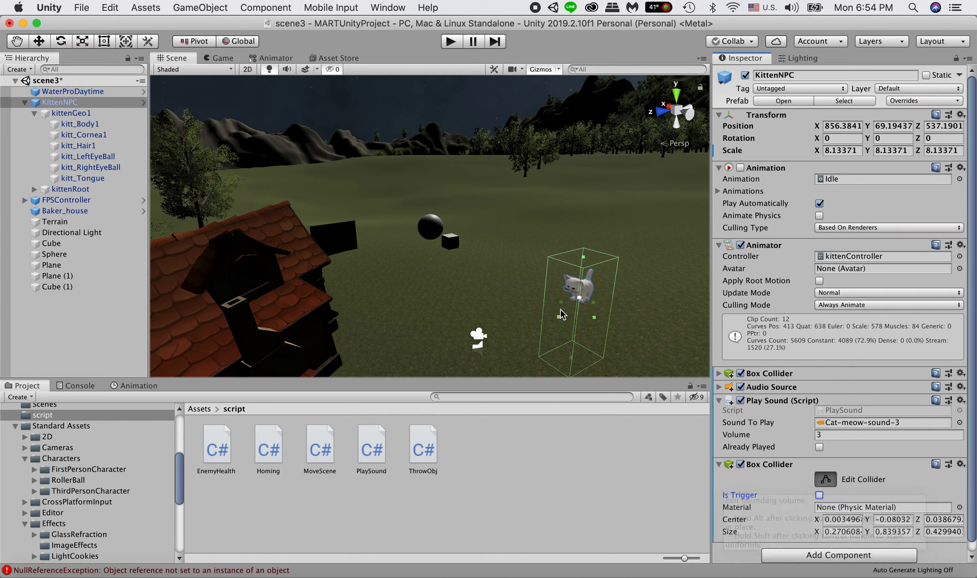
pyautogui.moveTo(561, 320); pyautogui.dragTo(628, 357)
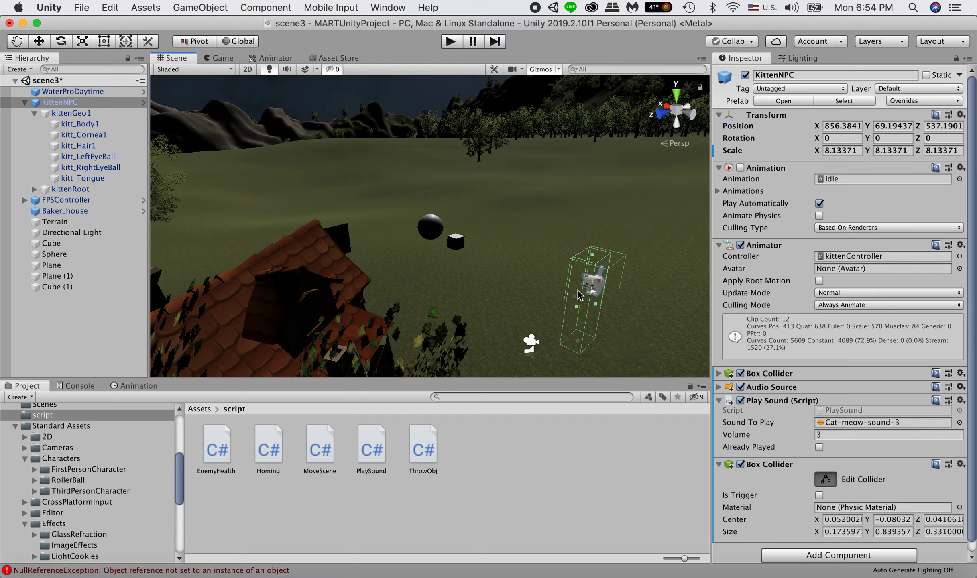
pyautogui.moveTo(576, 301); pyautogui.dragTo(480, 302)
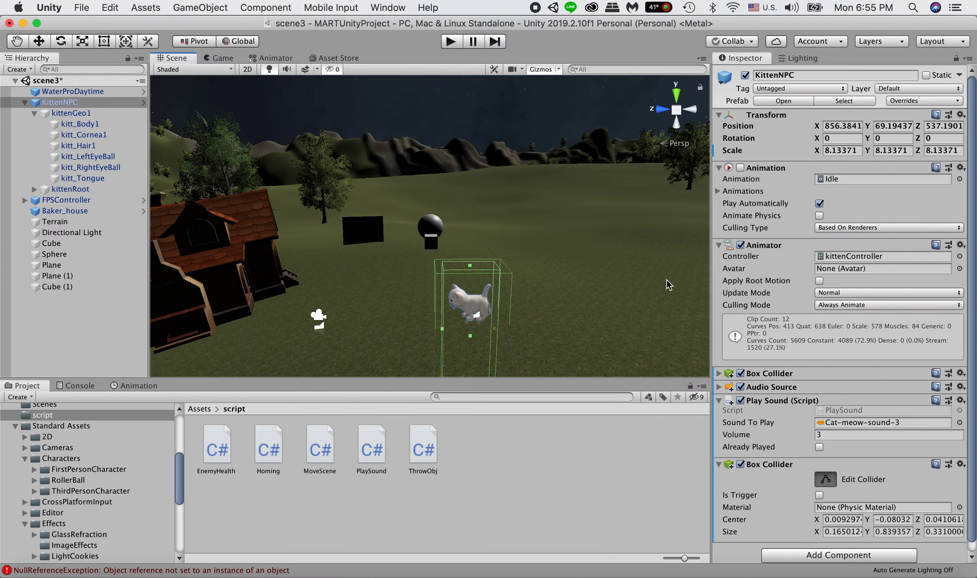
# Play-test the kitten's solid collider by walking the player up to its body, then stop the game.
pyautogui.click(456, 41)
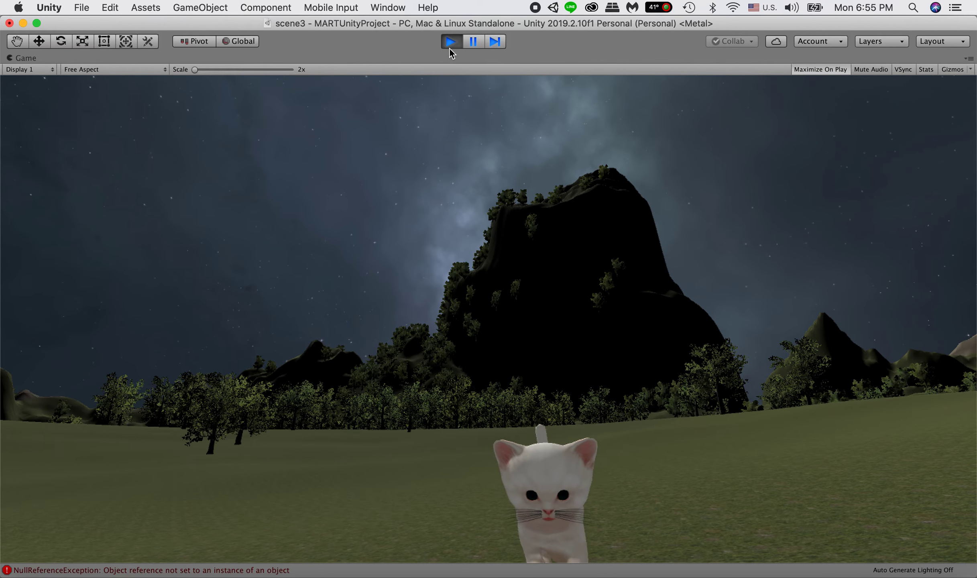
pyautogui.click(450, 45)
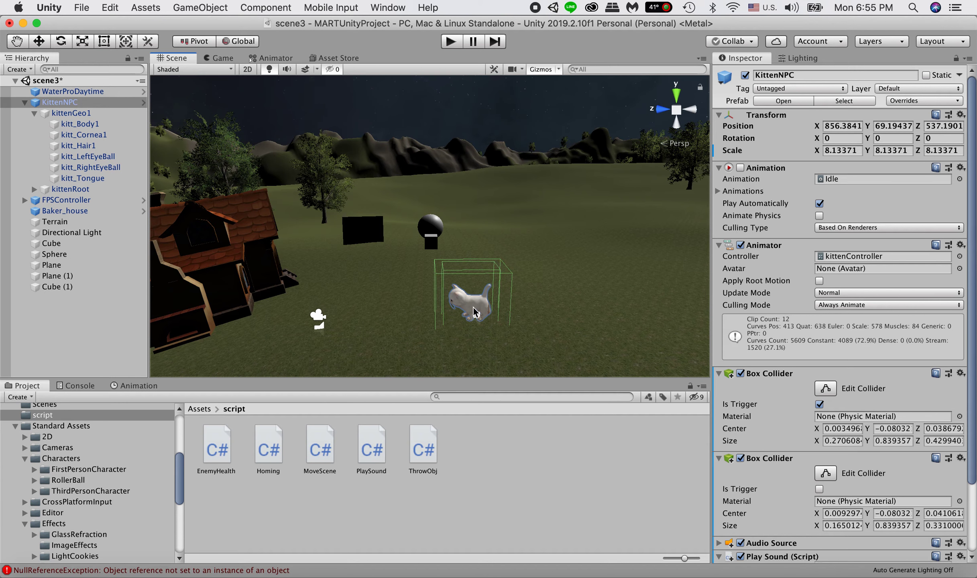
# Activate the Scale tool on KittenNPC, collapse its Animator, and review its two Box Colliders, Audio Source and Play Sound script.
pyautogui.click(466, 297)
pyautogui.click(466, 297)
pyautogui.press('r')
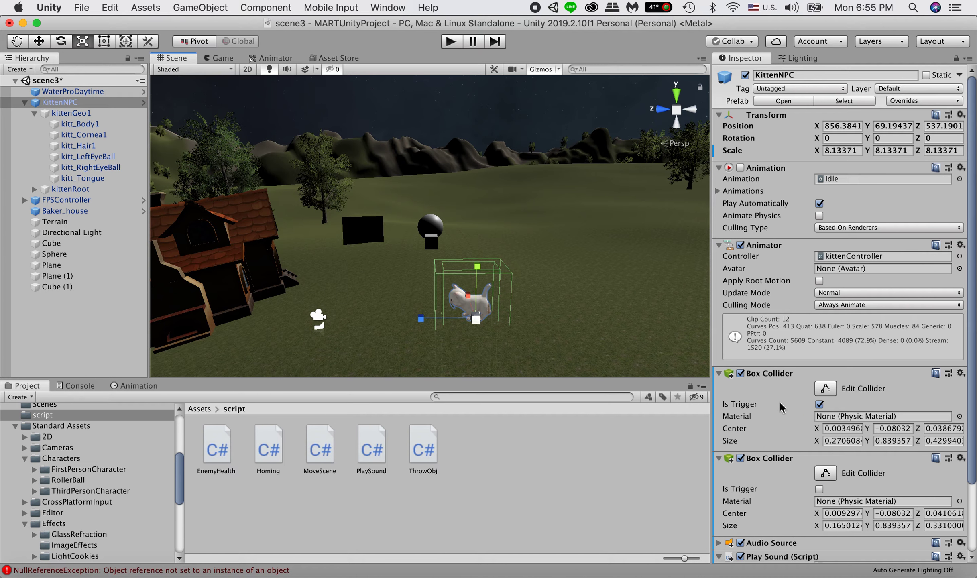
pyautogui.scroll(-3, 779, 408)
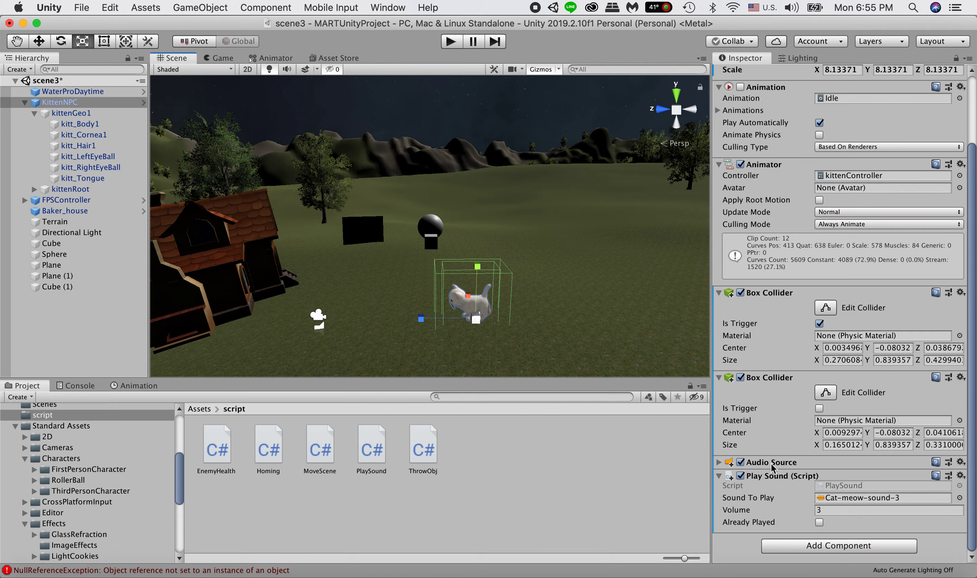
pyautogui.scroll(3, 776, 174)
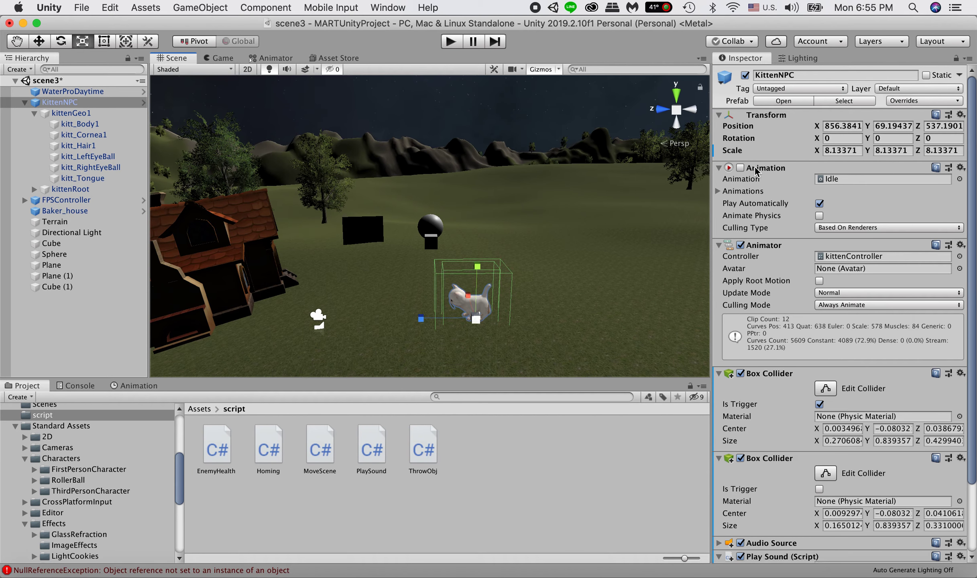
pyautogui.click(718, 245)
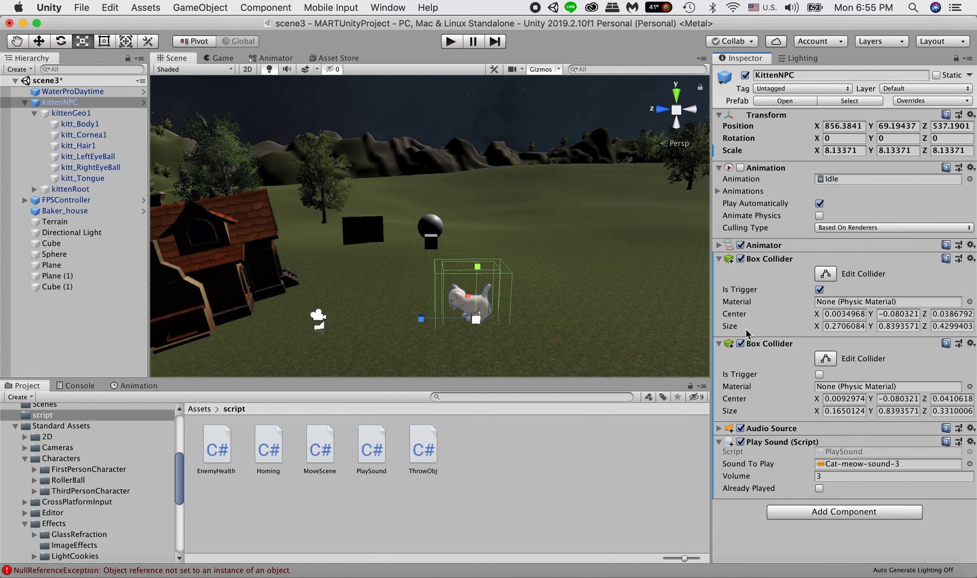
pyautogui.click(718, 428)
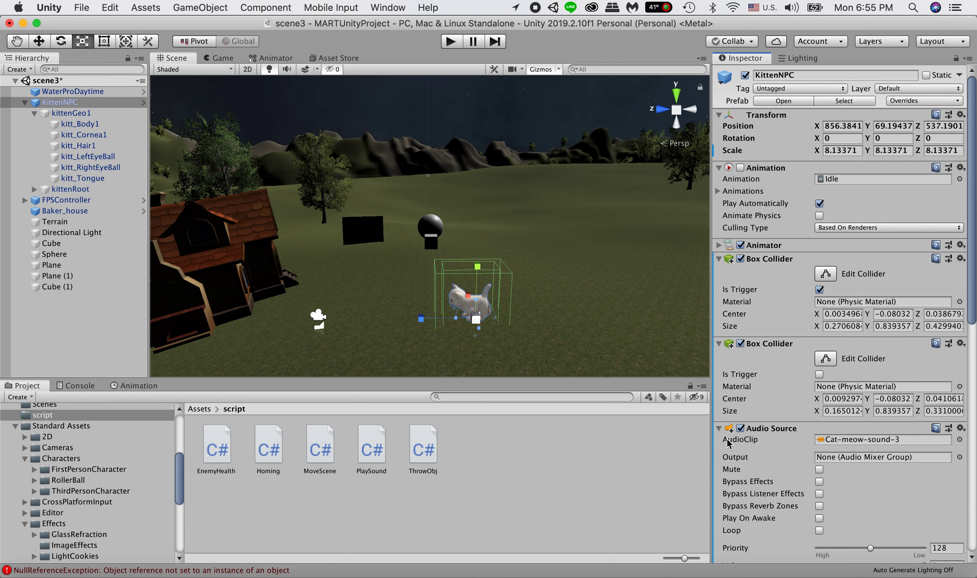
pyautogui.click(718, 428)
# Select FPSController and make sure its tag is set to Player.
pyautogui.click(56, 200)
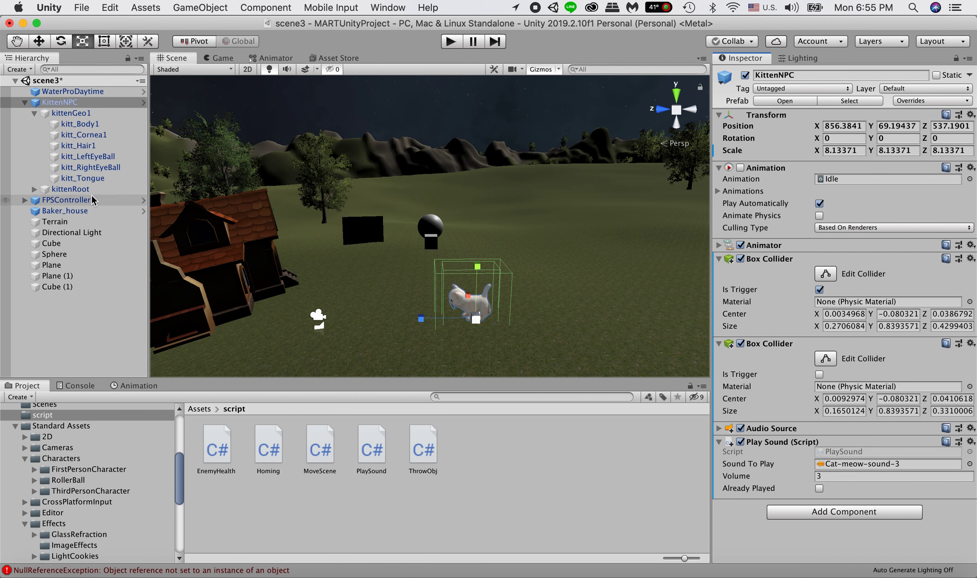
pyautogui.click(786, 90)
pyautogui.click(791, 90)
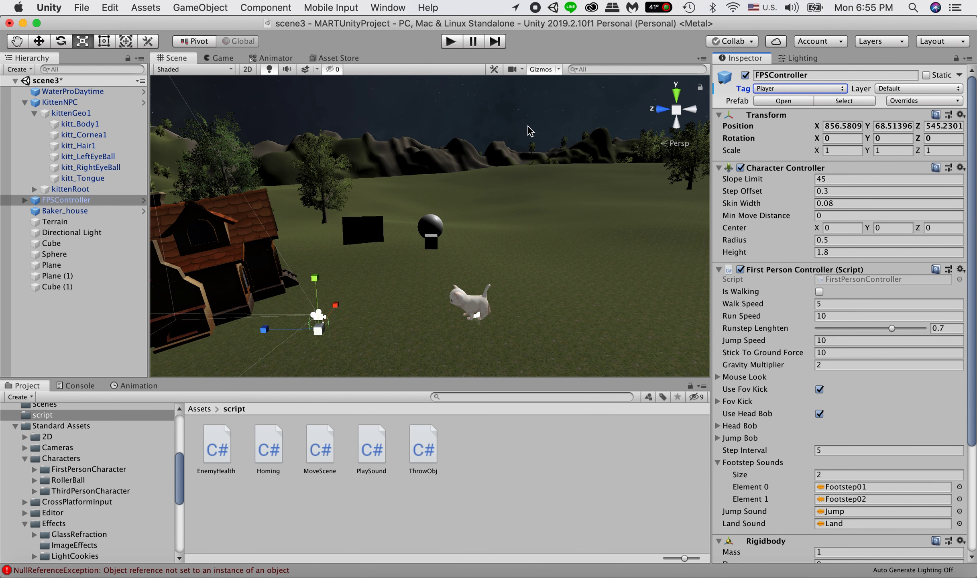